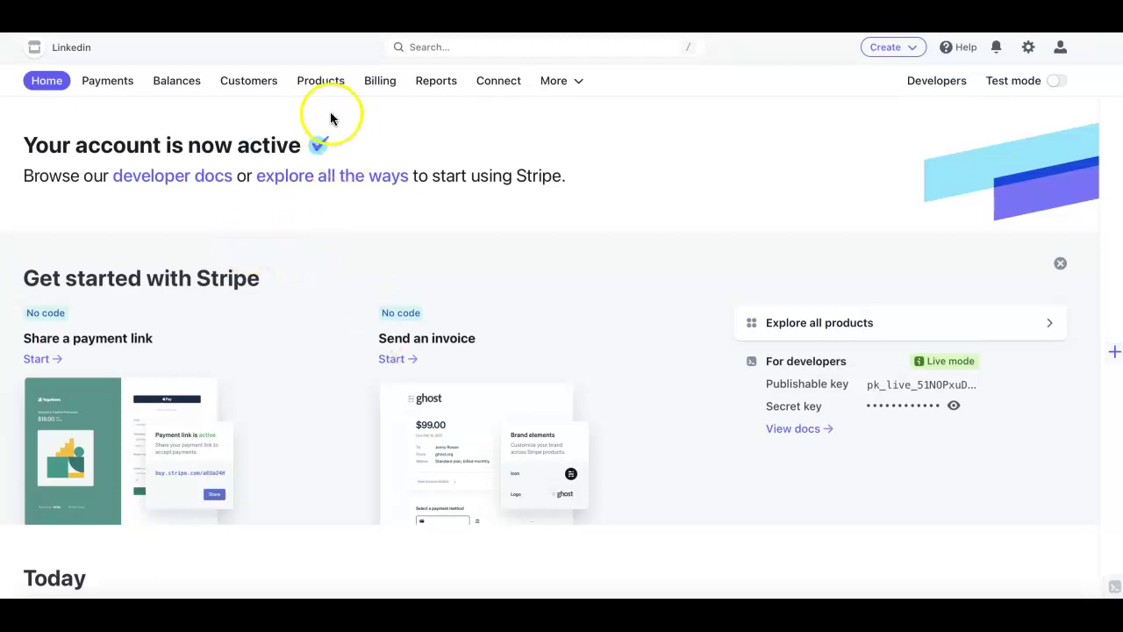
Step: Browse the existing Starter and Elite products, then start a blank new product
{"action": "left_click", "coordinate": [319, 85]}
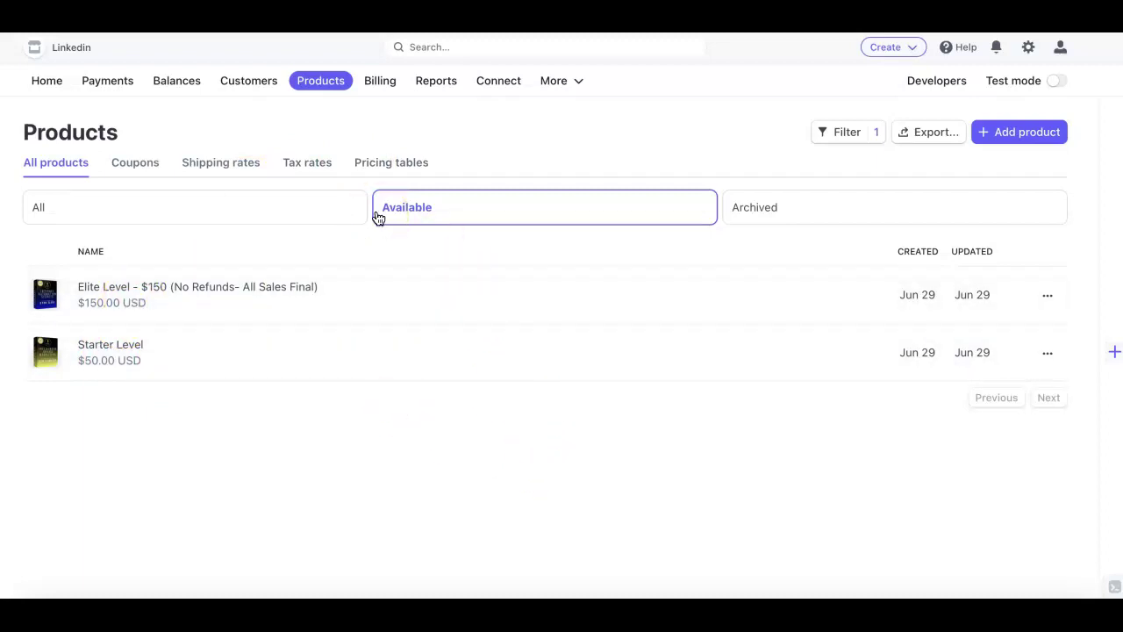
{"action": "left_click", "coordinate": [517, 190]}
{"action": "left_click", "coordinate": [1027, 133]}
{"action": "left_click", "coordinate": [423, 249]}
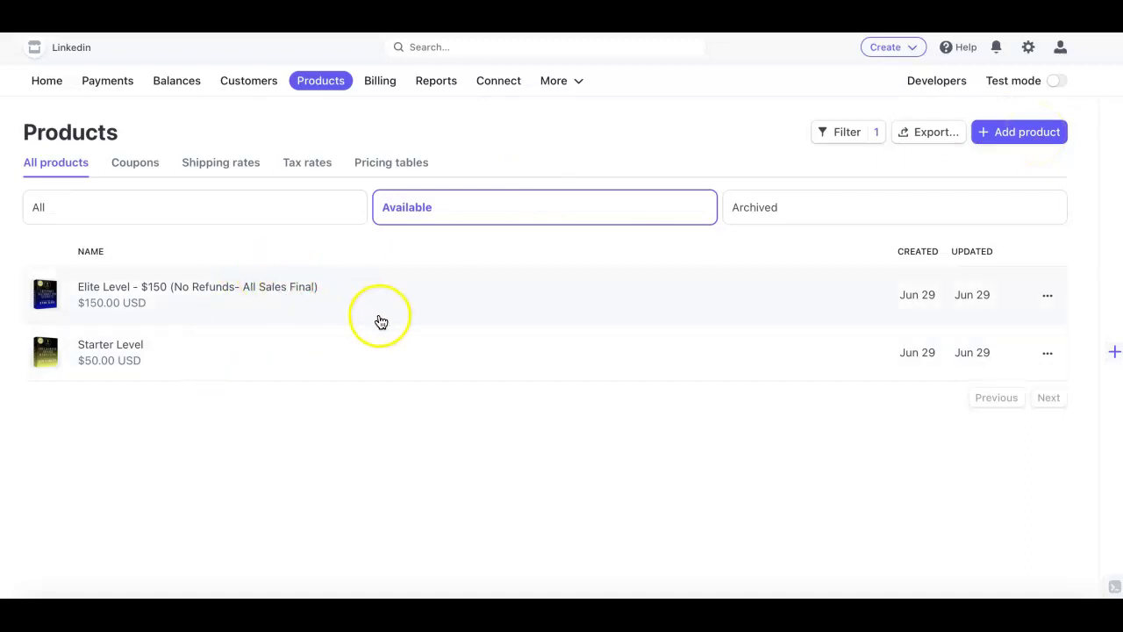
{"action": "left_click", "coordinate": [1043, 136]}
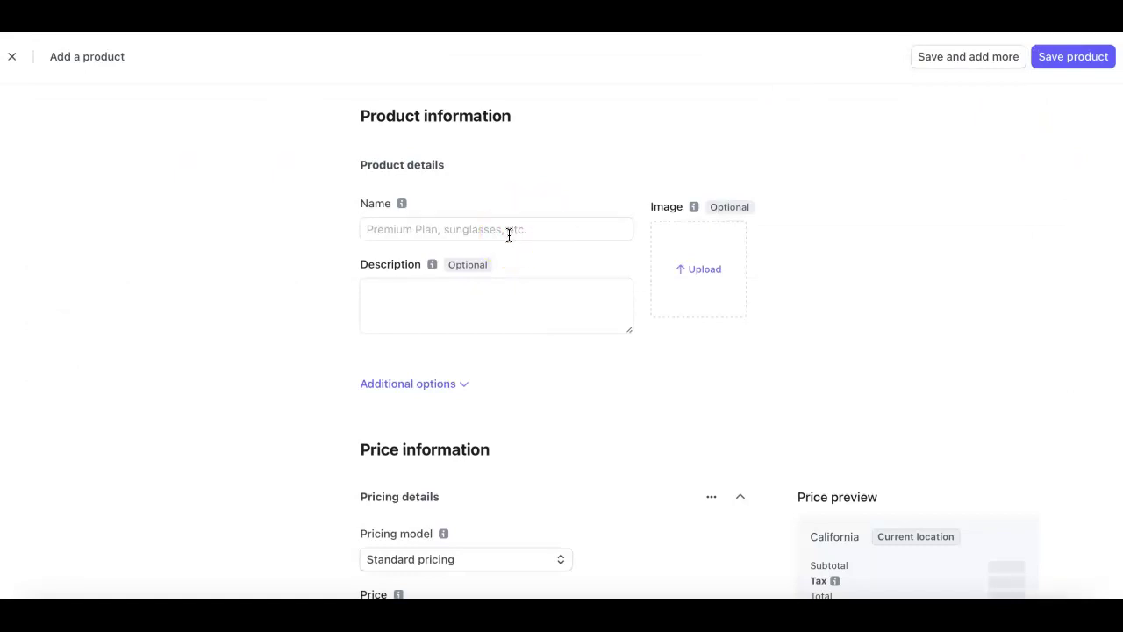
Step: Enter the name 'Pro Level- $300 (No Refunds- All Sales Final' and attach the $300 PRO cover image
{"action": "left_click", "coordinate": [509, 234]}
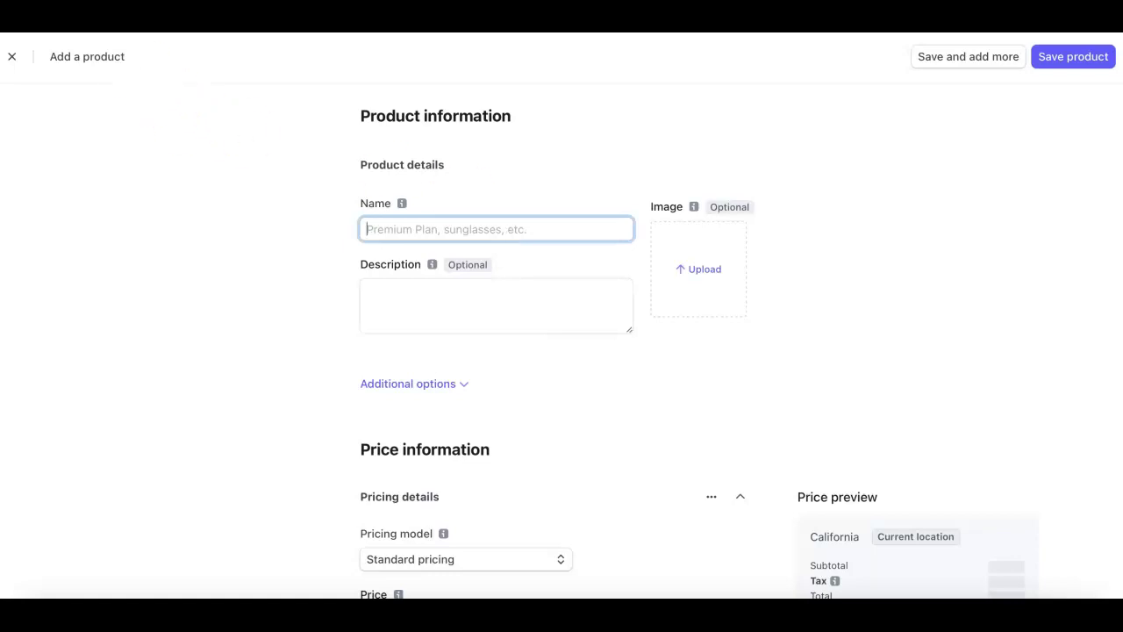
{"action": "left_click", "coordinate": [394, 228]}
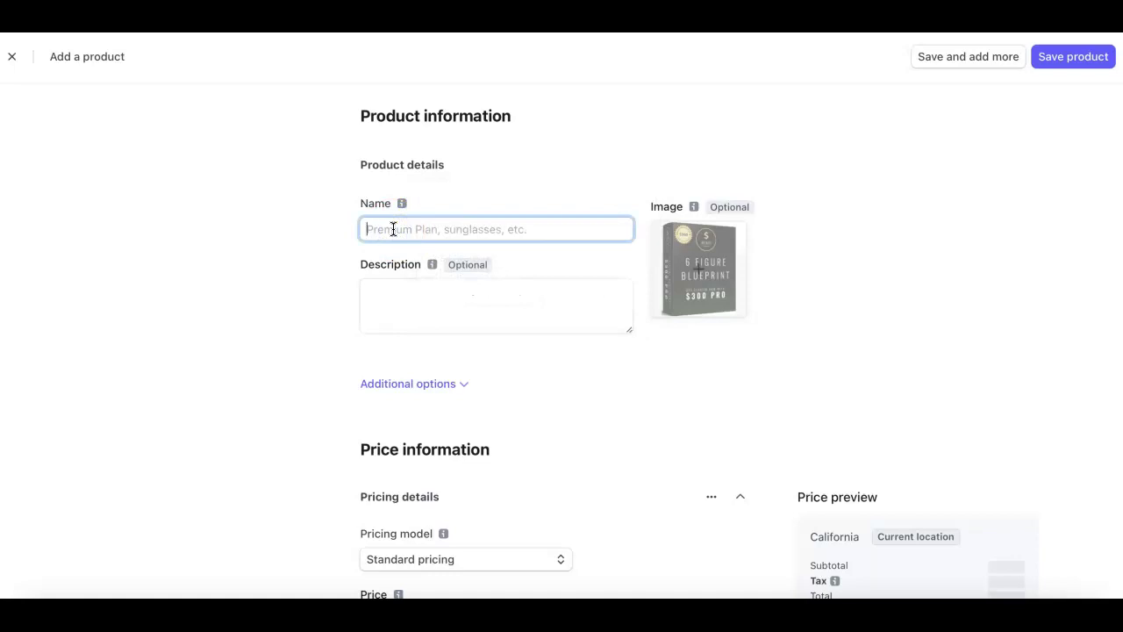
{"action": "type", "text": "$3"}
{"action": "key", "text": "BackSpace"}
{"action": "key", "text": "BackSpace"}
{"action": "type", "text": "Pro "}
{"action": "type", "text": "Level"}
{"action": "key", "text": "BackSpace"}
{"action": "type", "text": "- $"}
{"action": "type", "text": "300 "}
{"action": "type", "text": "("}
{"action": "type", "text": "No "}
{"action": "type", "text": "Refun"}
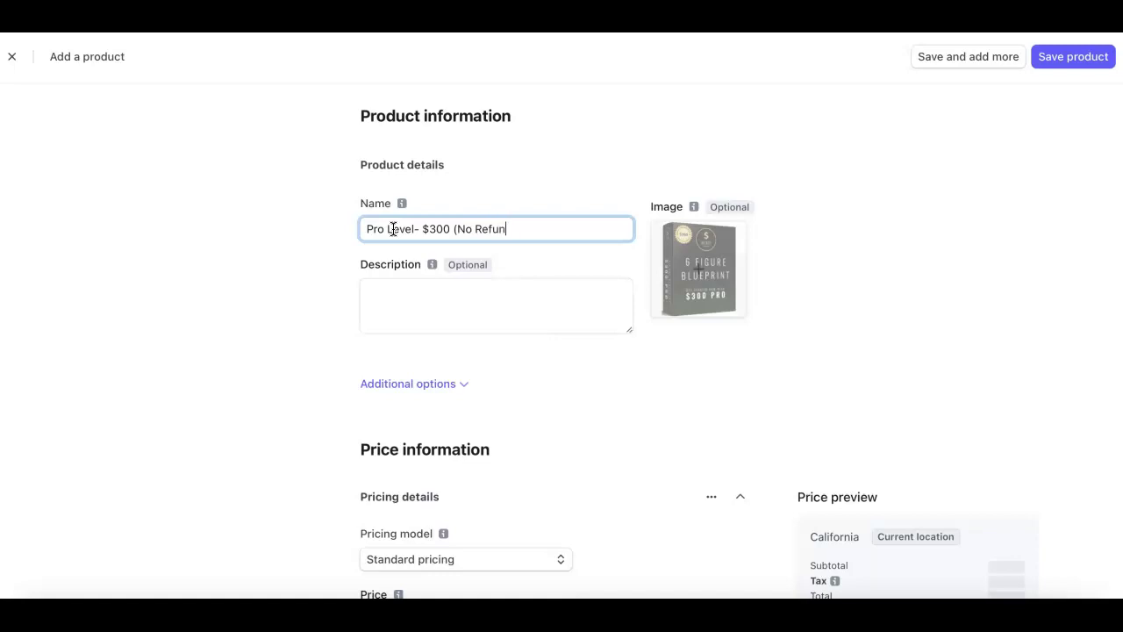
{"action": "type", "text": "ds- A"}
{"action": "type", "text": "ll Sal"}
{"action": "type", "text": "es Final"}
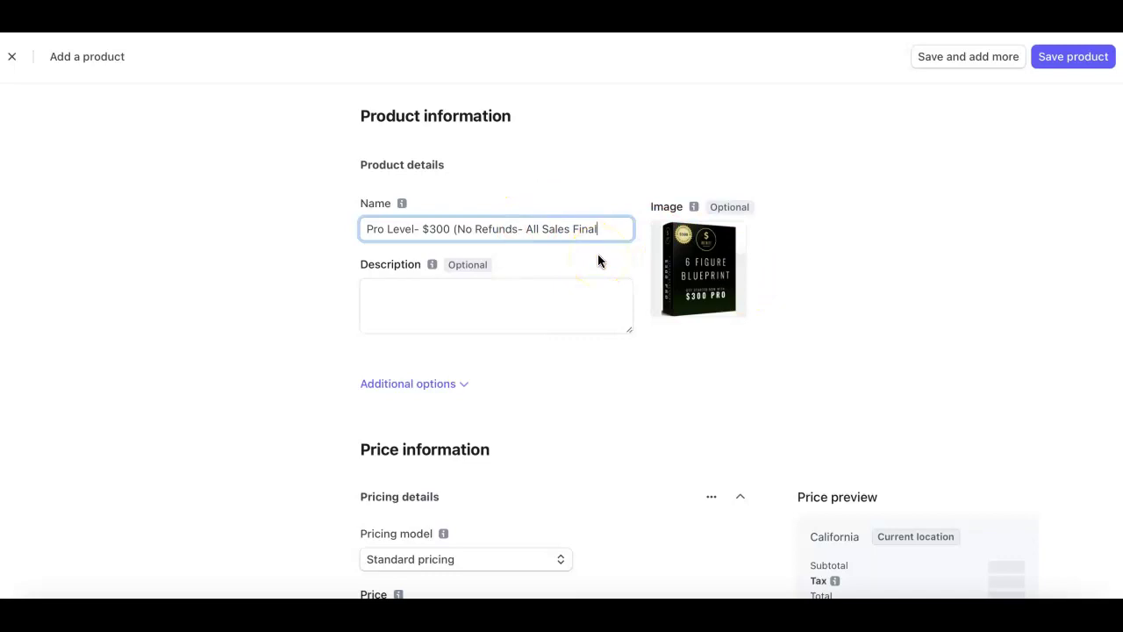
{"action": "left_click", "coordinate": [705, 271]}
{"action": "scroll", "coordinate": [774, 350], "scroll_direction": "down", "scroll_amount": 1}
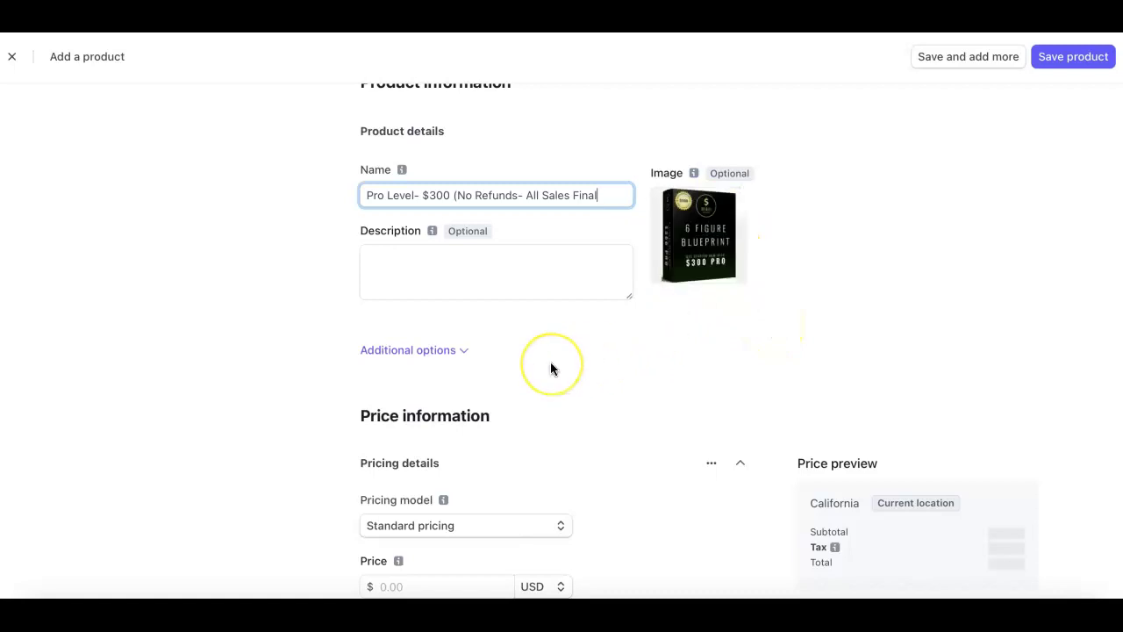
Step: Close the product name with a trailing ')'
{"action": "scroll", "coordinate": [550, 367], "scroll_direction": "down", "scroll_amount": 1}
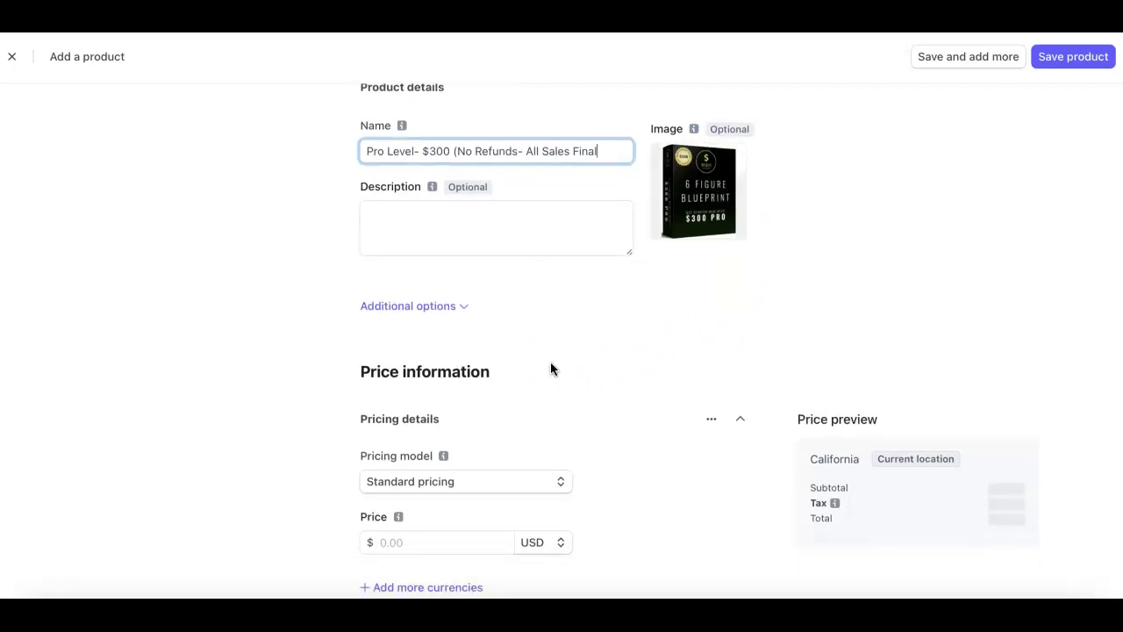
{"action": "scroll", "coordinate": [550, 368], "scroll_direction": "down", "scroll_amount": 3}
{"action": "scroll", "coordinate": [550, 367], "scroll_direction": "up", "scroll_amount": 1}
{"action": "scroll", "coordinate": [550, 367], "scroll_direction": "up", "scroll_amount": 3}
{"action": "left_click", "coordinate": [597, 206]}
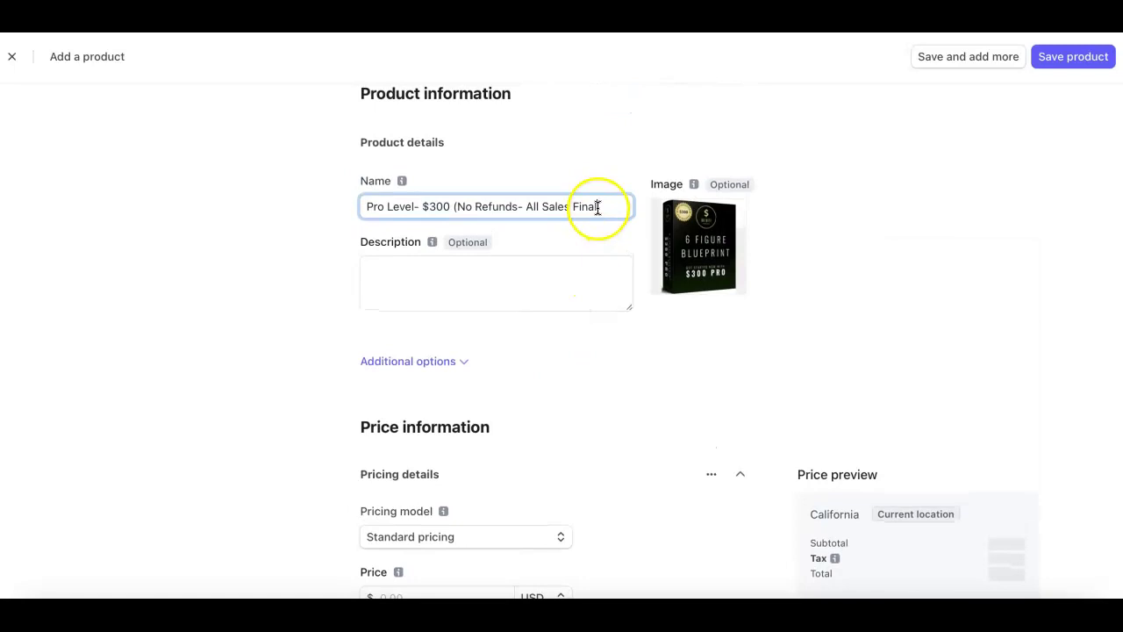
{"action": "type", "text": ")"}
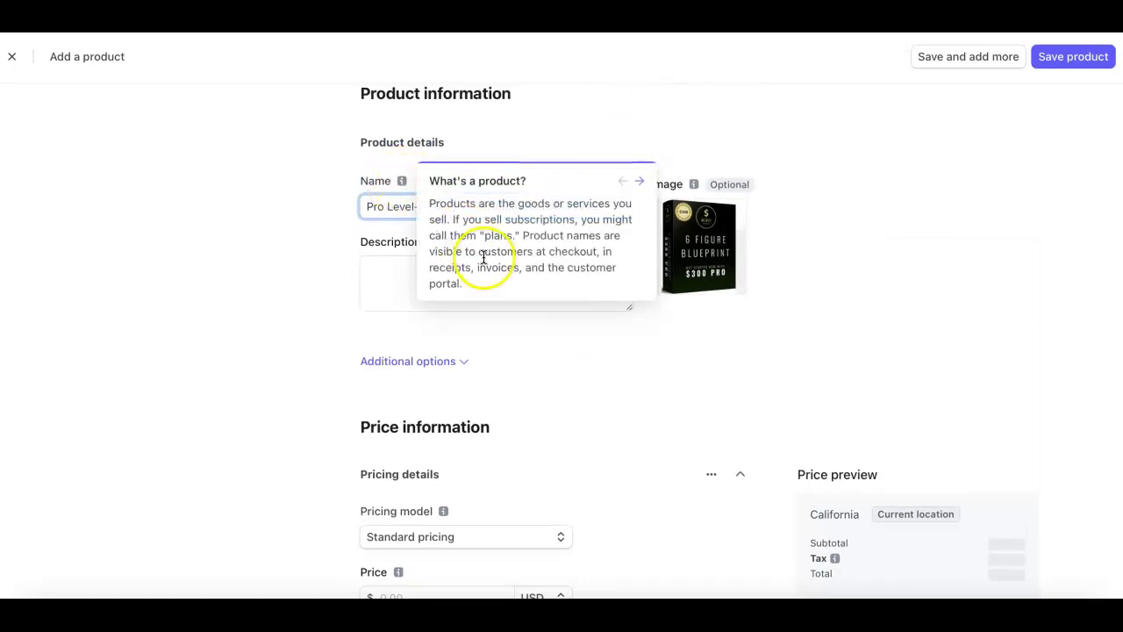
Step: Set a one-time $300.00 USD price and save the product
{"action": "scroll", "coordinate": [621, 409], "scroll_direction": "down", "scroll_amount": 1}
{"action": "scroll", "coordinate": [620, 416], "scroll_direction": "down", "scroll_amount": 2}
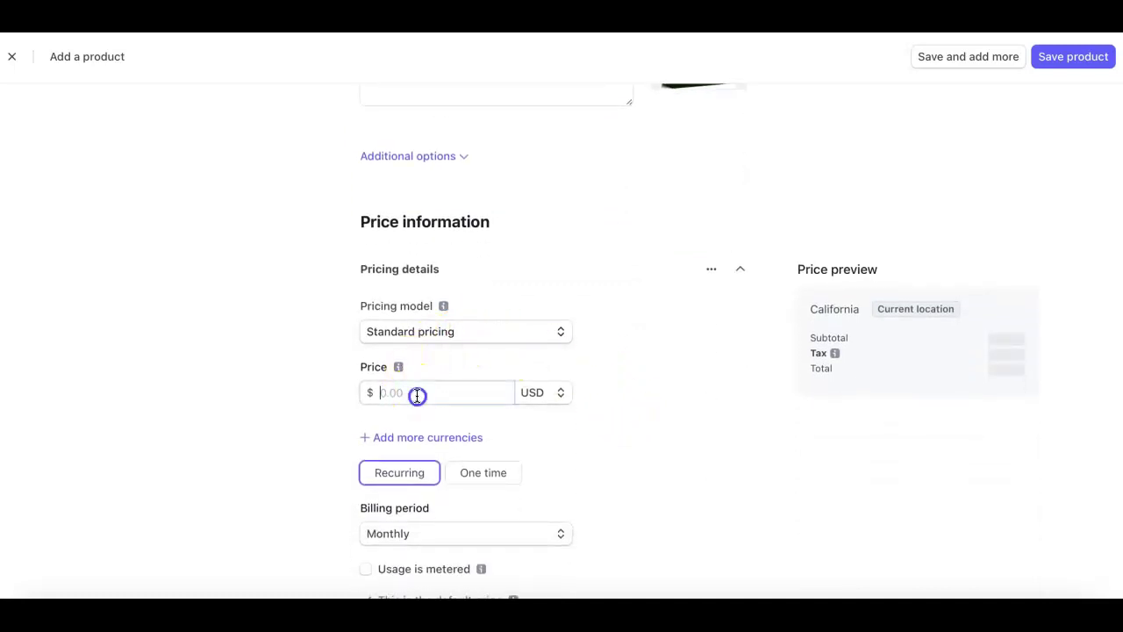
{"action": "left_click", "coordinate": [416, 394]}
{"action": "type", "text": "300"}
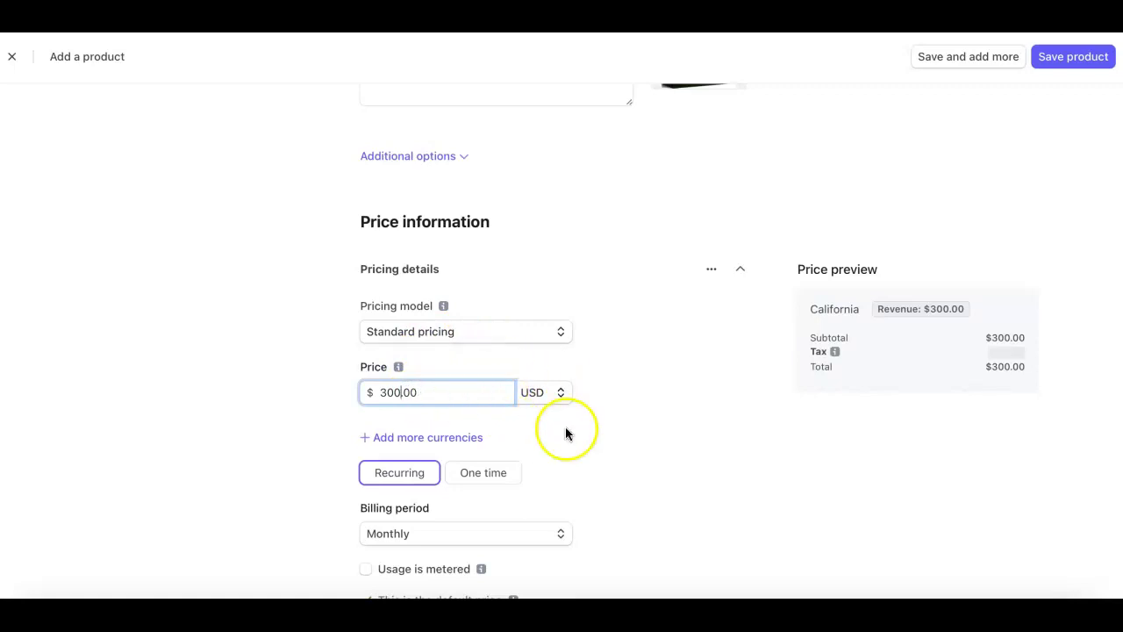
{"action": "scroll", "coordinate": [571, 405], "scroll_direction": "down", "scroll_amount": 2}
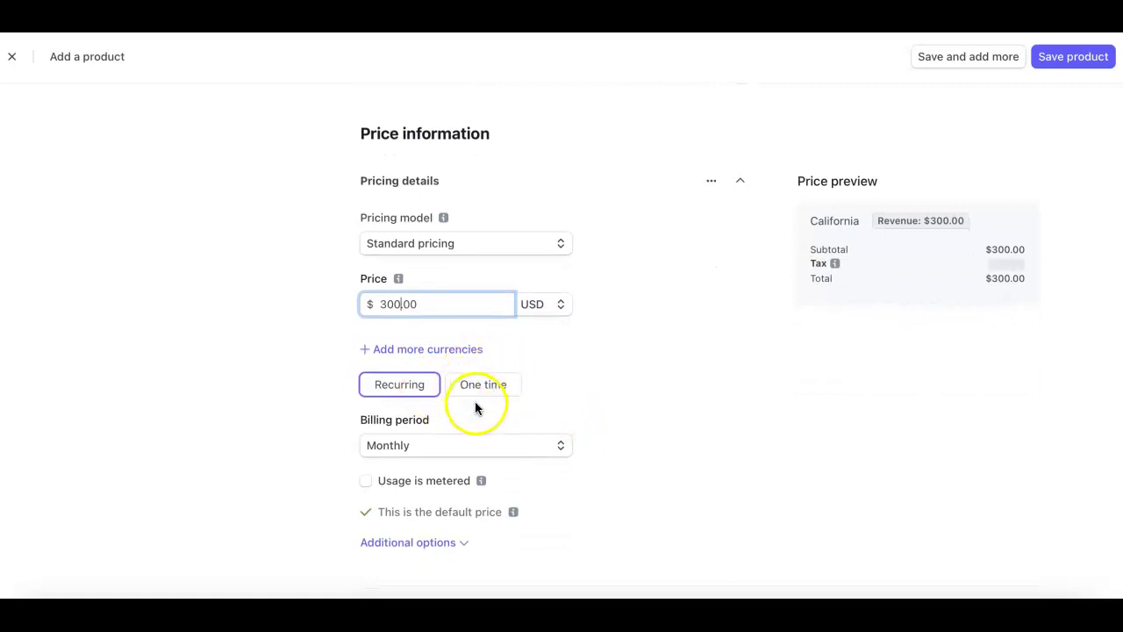
{"action": "left_click", "coordinate": [492, 383]}
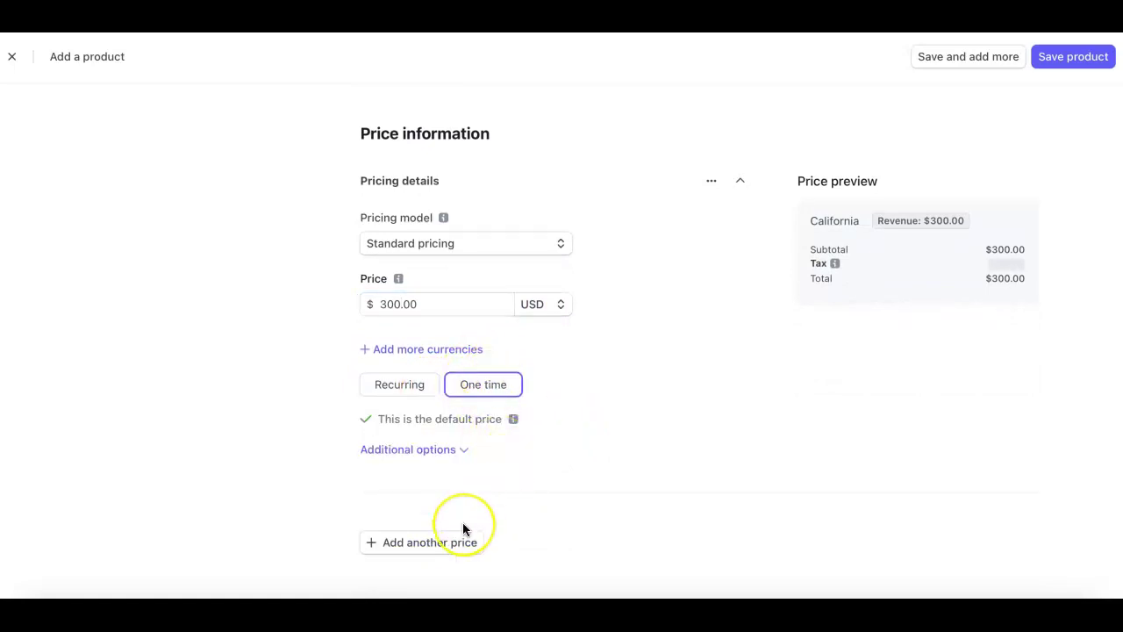
{"action": "scroll", "coordinate": [463, 529], "scroll_direction": "up", "scroll_amount": 2}
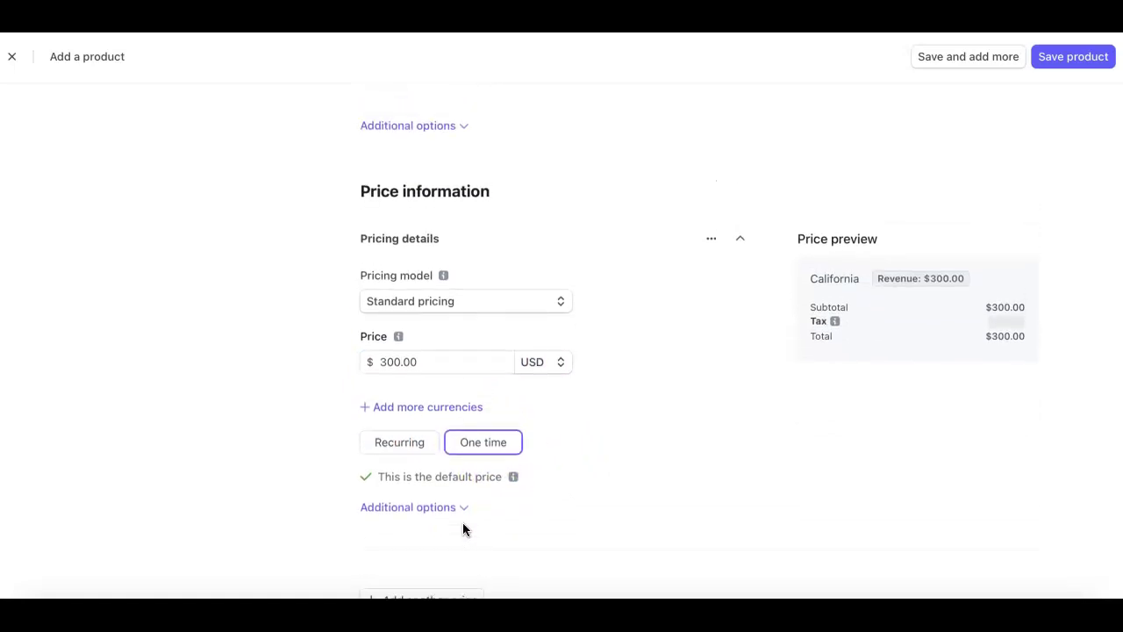
{"action": "scroll", "coordinate": [938, 203], "scroll_direction": "up", "scroll_amount": 5}
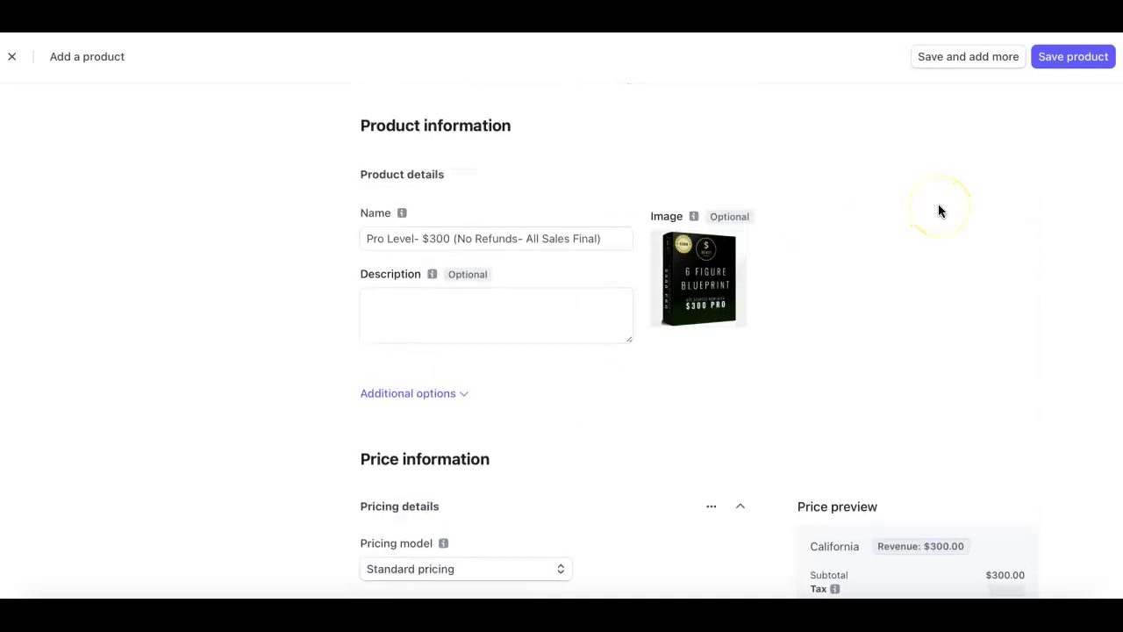
{"action": "left_click", "coordinate": [1091, 58]}
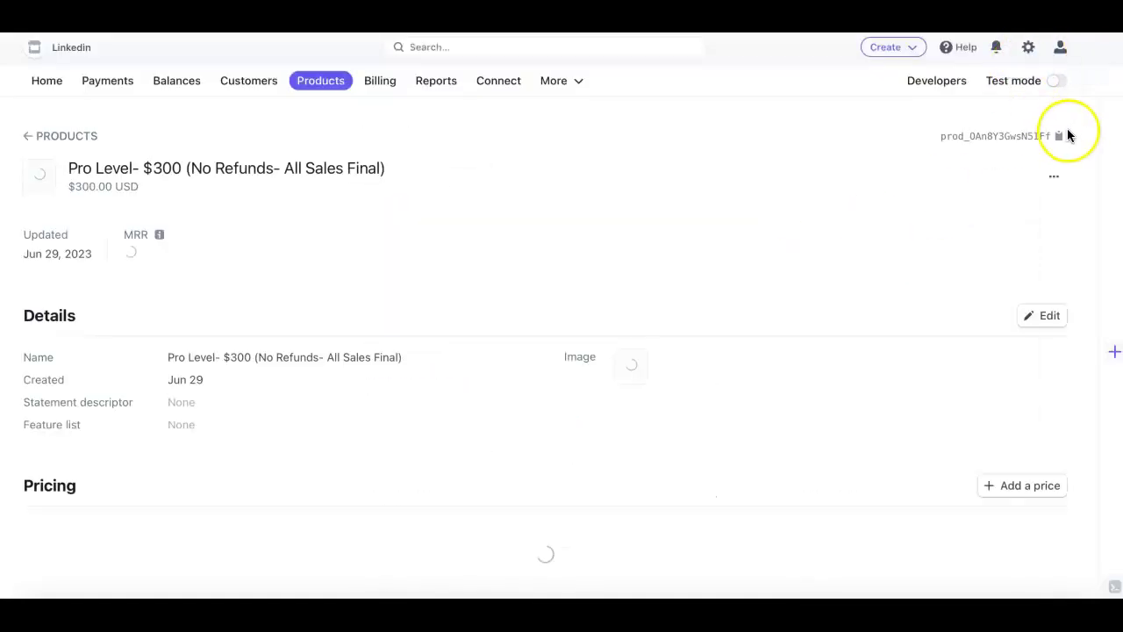
{"action": "scroll", "coordinate": [551, 274], "scroll_direction": "down", "scroll_amount": 3}
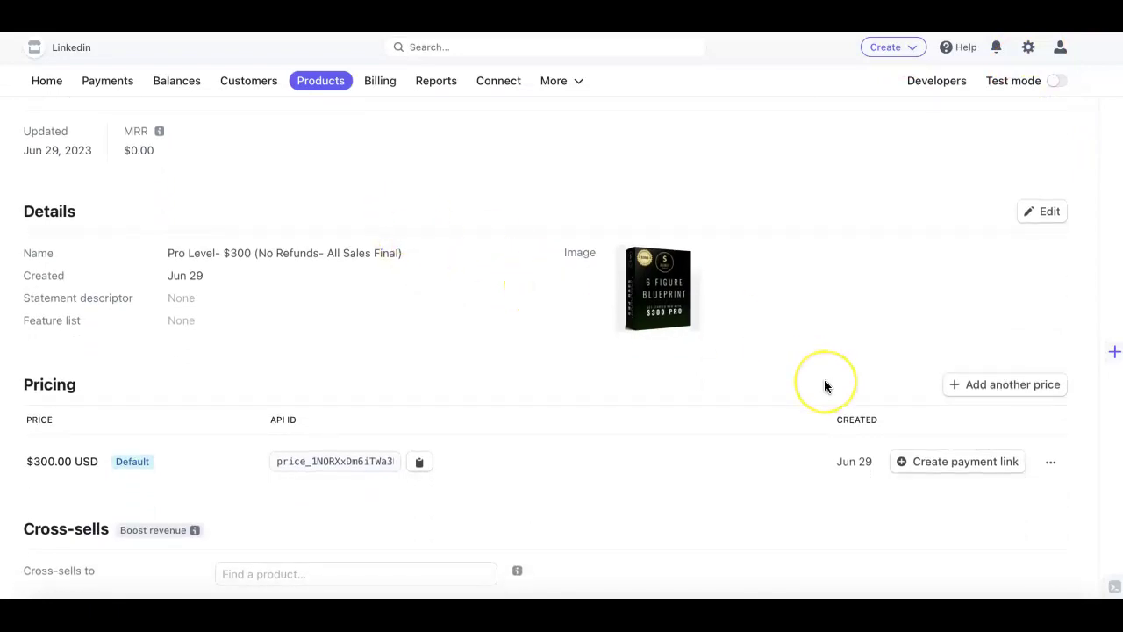
{"action": "scroll", "coordinate": [824, 386], "scroll_direction": "down", "scroll_amount": 2}
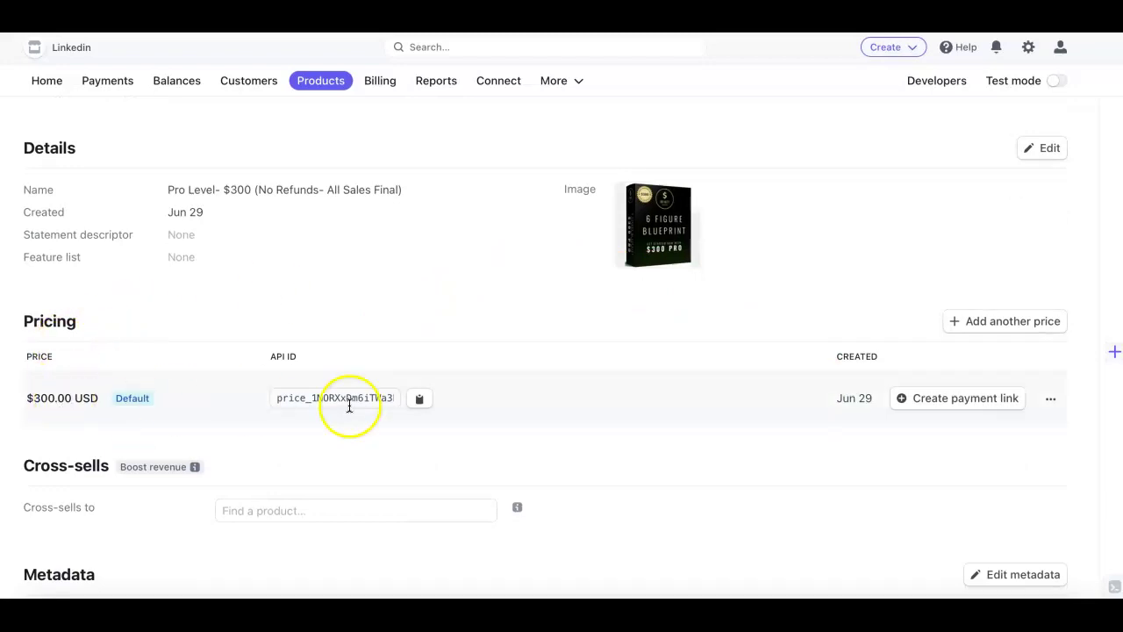
{"action": "left_click", "coordinate": [991, 400]}
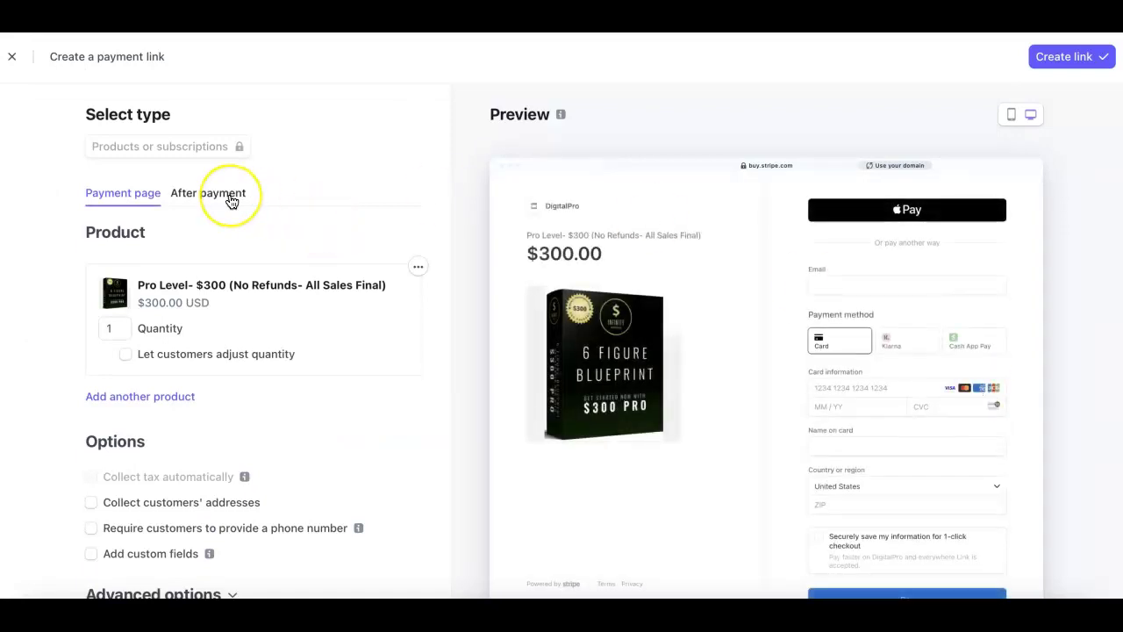
{"action": "left_click", "coordinate": [1061, 70]}
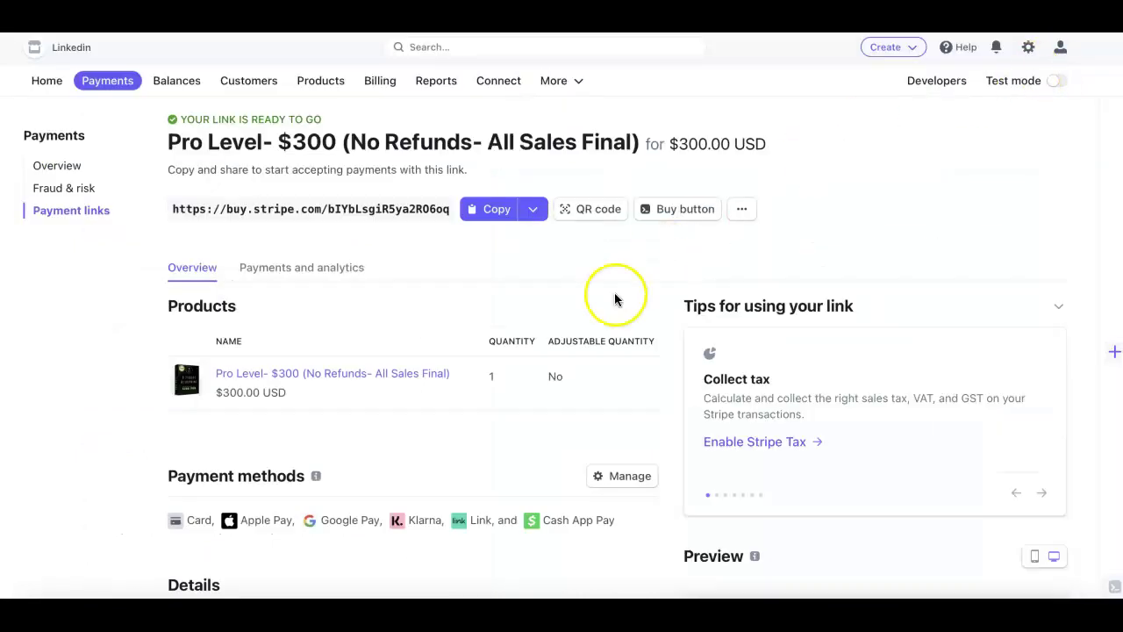
{"action": "scroll", "coordinate": [595, 317], "scroll_direction": "down", "scroll_amount": 5}
{"action": "scroll", "coordinate": [595, 317], "scroll_direction": "down", "scroll_amount": 4}
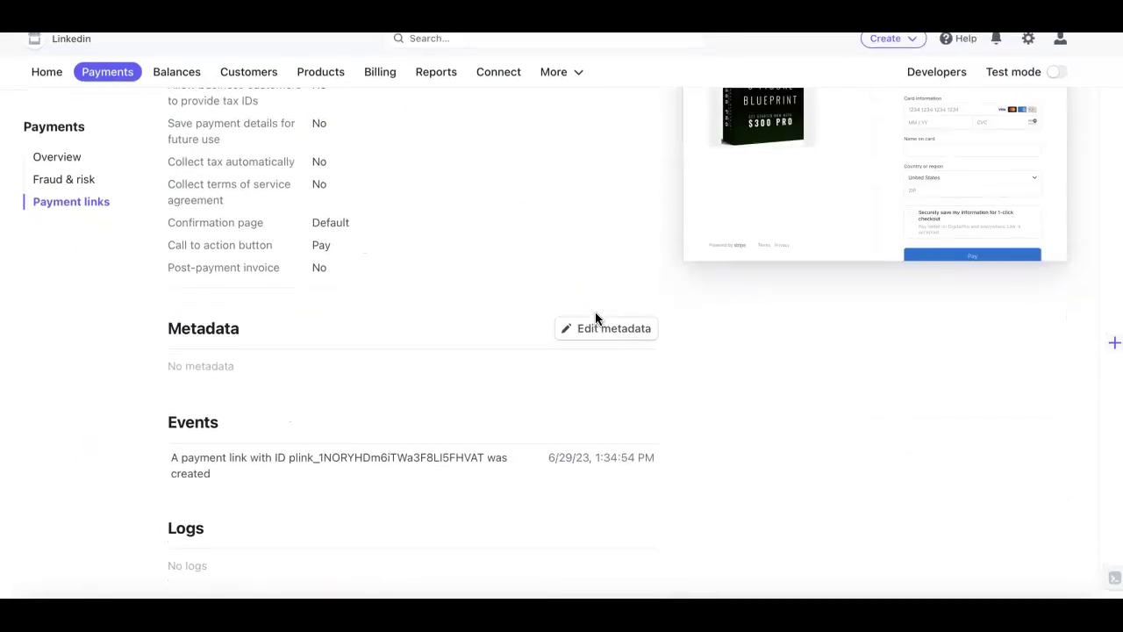
{"action": "scroll", "coordinate": [595, 317], "scroll_direction": "up", "scroll_amount": 1}
{"action": "scroll", "coordinate": [595, 317], "scroll_direction": "up", "scroll_amount": 6}
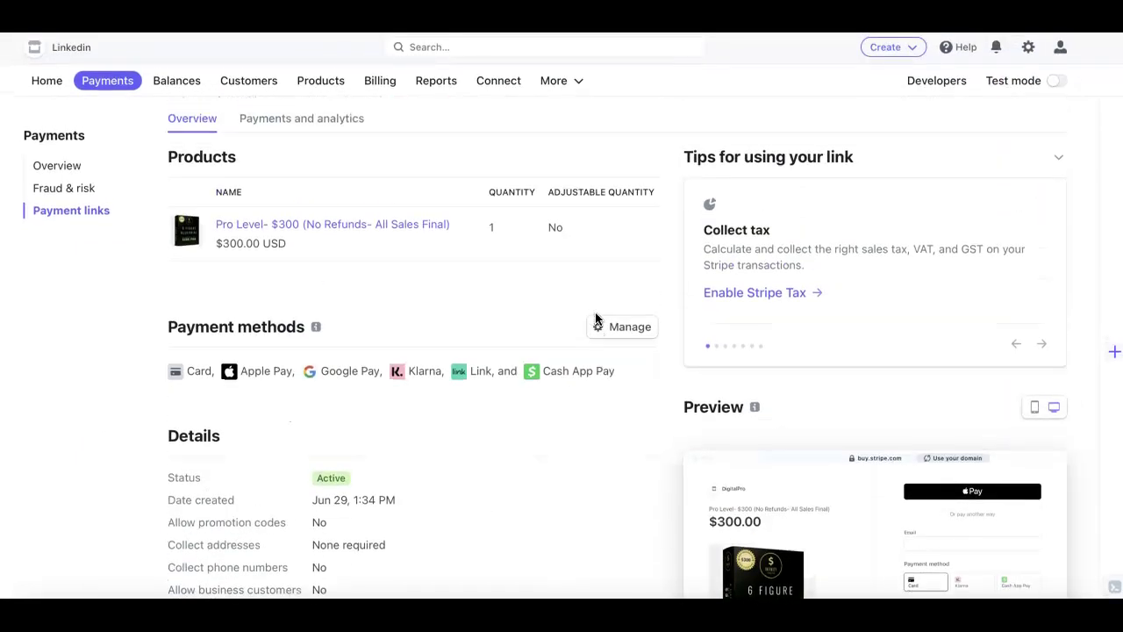
Step: Review the enabled payment methods: Cards, Afterpay/Clearpay and Klarna
{"action": "left_click", "coordinate": [634, 329]}
{"action": "scroll", "coordinate": [634, 332], "scroll_direction": "down", "scroll_amount": 4}
{"action": "scroll", "coordinate": [635, 335], "scroll_direction": "down", "scroll_amount": 5}
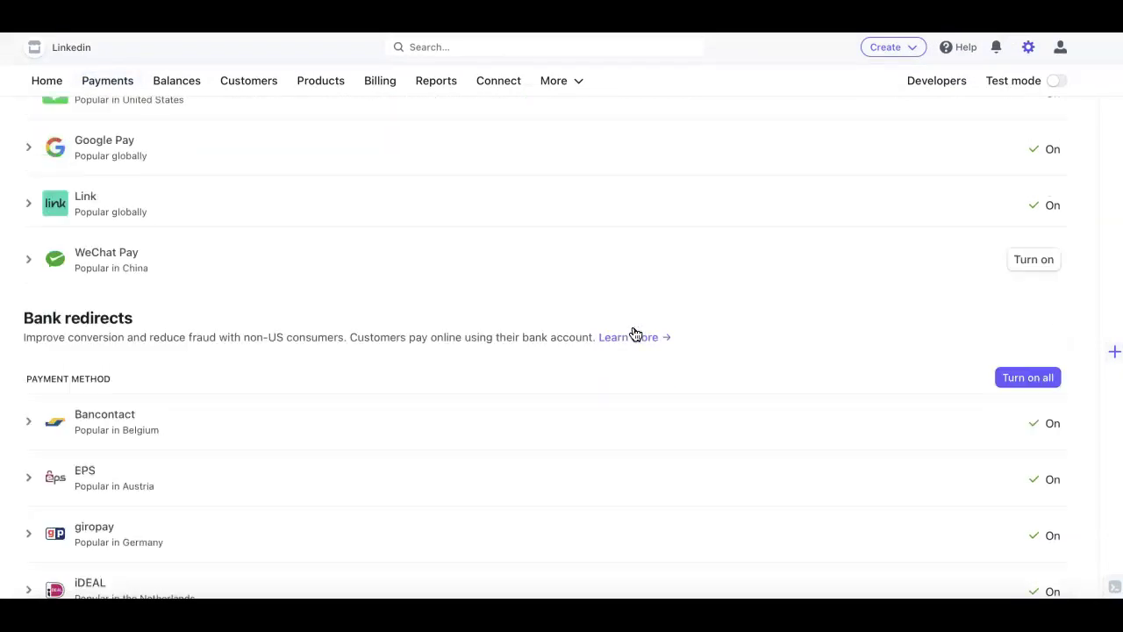
{"action": "scroll", "coordinate": [636, 334], "scroll_direction": "down", "scroll_amount": 5}
{"action": "scroll", "coordinate": [634, 333], "scroll_direction": "down", "scroll_amount": 3}
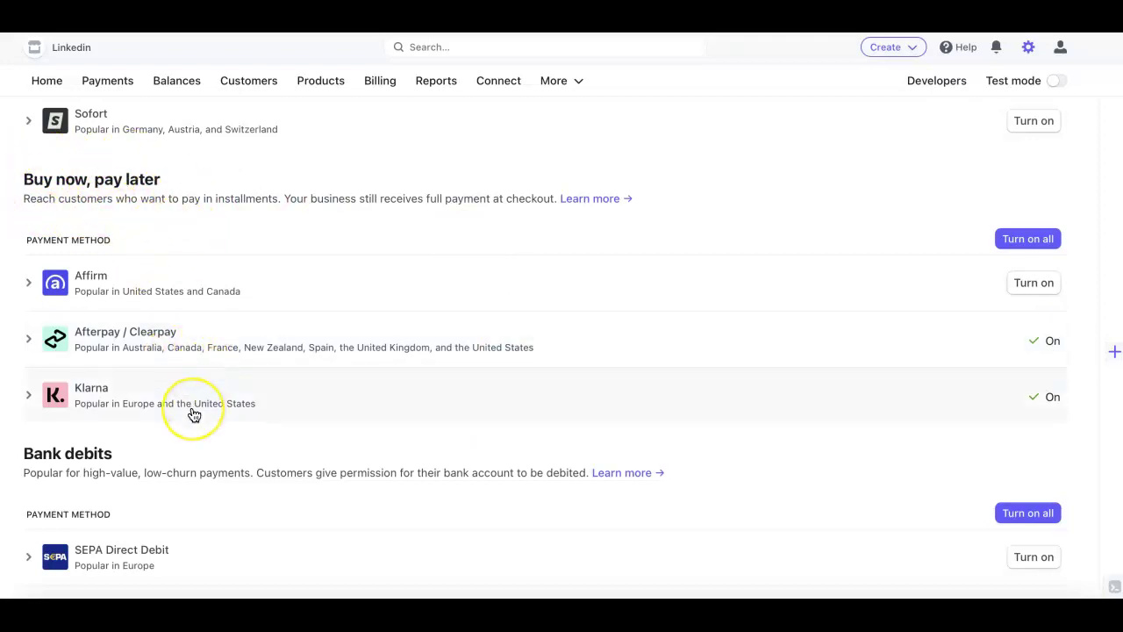
{"action": "scroll", "coordinate": [193, 414], "scroll_direction": "up", "scroll_amount": 1}
{"action": "scroll", "coordinate": [194, 414], "scroll_direction": "up", "scroll_amount": 5}
{"action": "scroll", "coordinate": [194, 414], "scroll_direction": "up", "scroll_amount": 5}
{"action": "scroll", "coordinate": [192, 413], "scroll_direction": "up", "scroll_amount": 2}
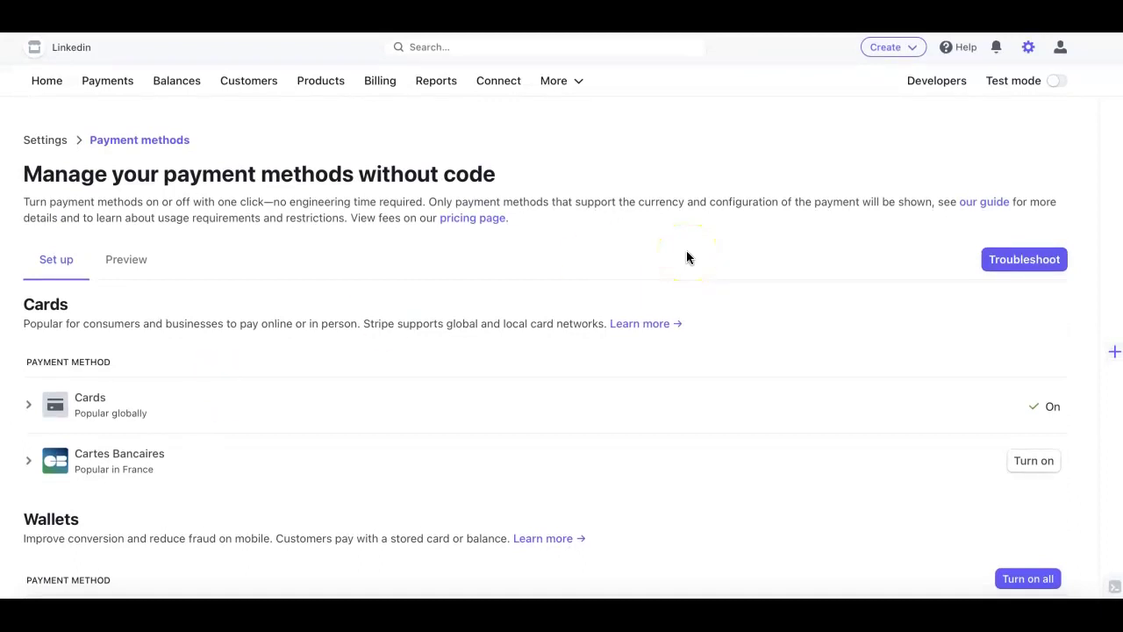
Step: Open the Pro Level $300 payment link from Payment links and show its actions menu
{"action": "left_click", "coordinate": [122, 87]}
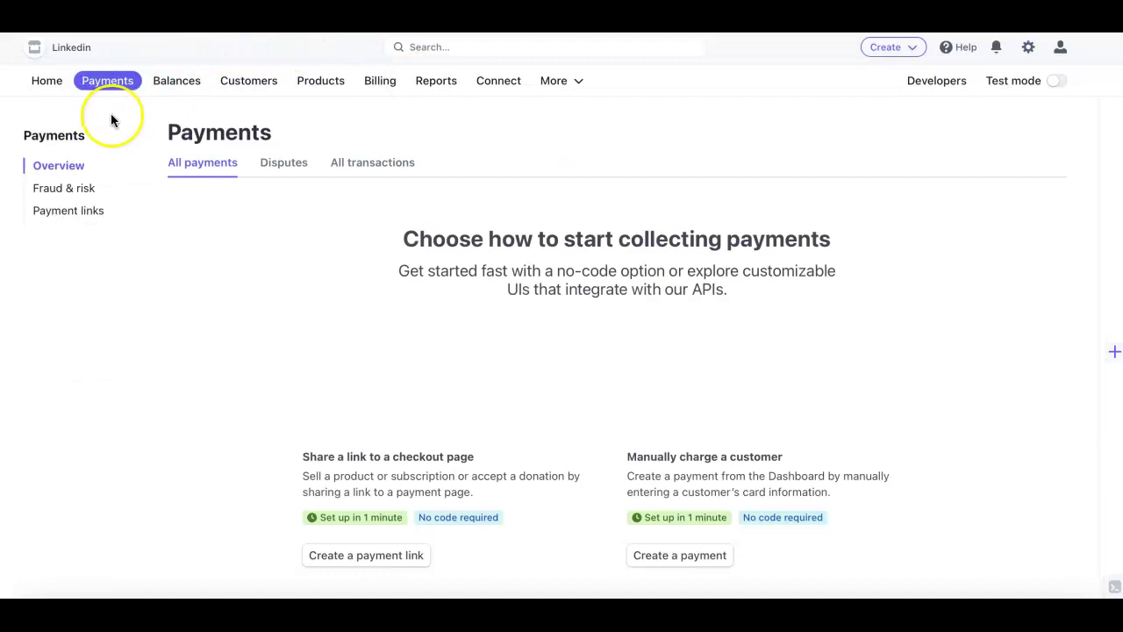
{"action": "left_click", "coordinate": [85, 212]}
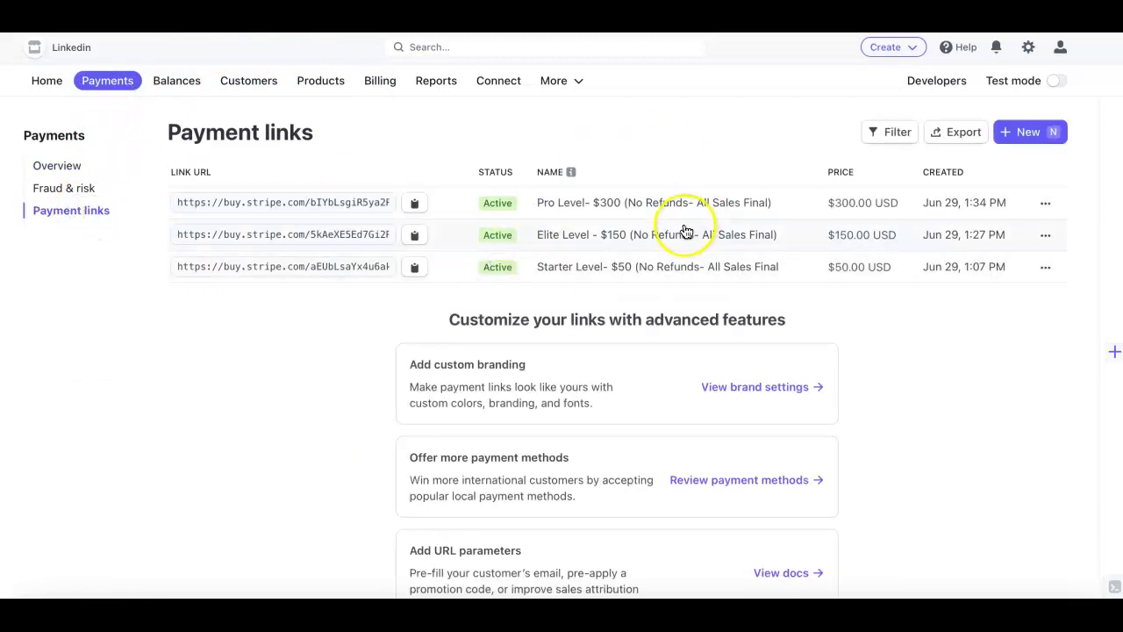
{"action": "left_click", "coordinate": [734, 210]}
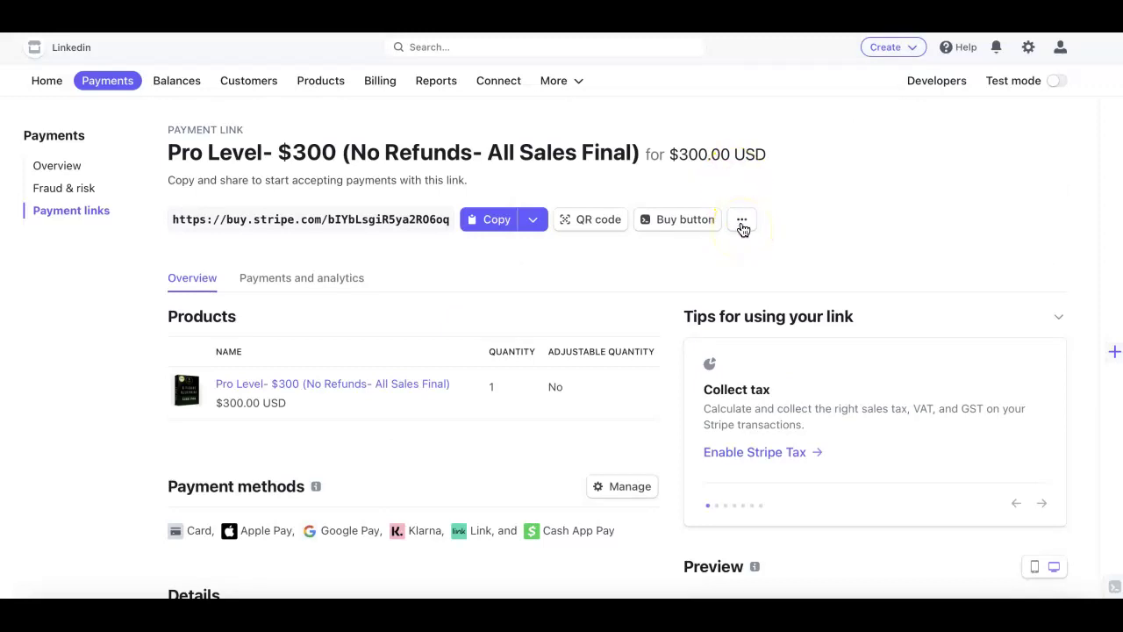
{"action": "left_click", "coordinate": [742, 221]}
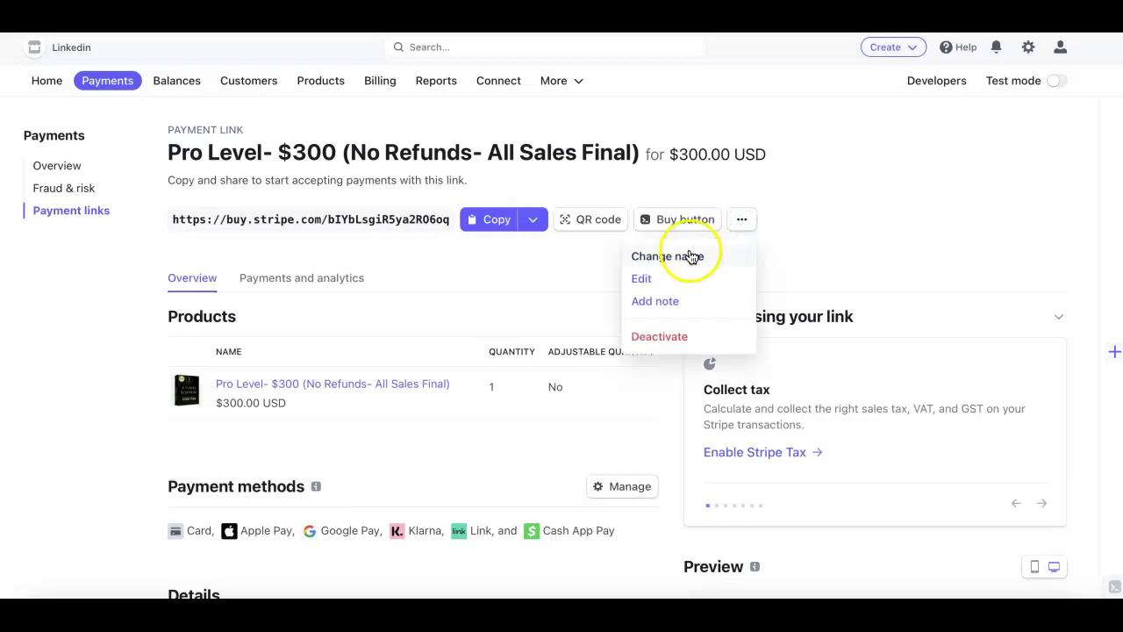
Step: Change the link's after-payment behaviour to skip confirmation and redirect to a website
{"action": "left_click", "coordinate": [669, 277]}
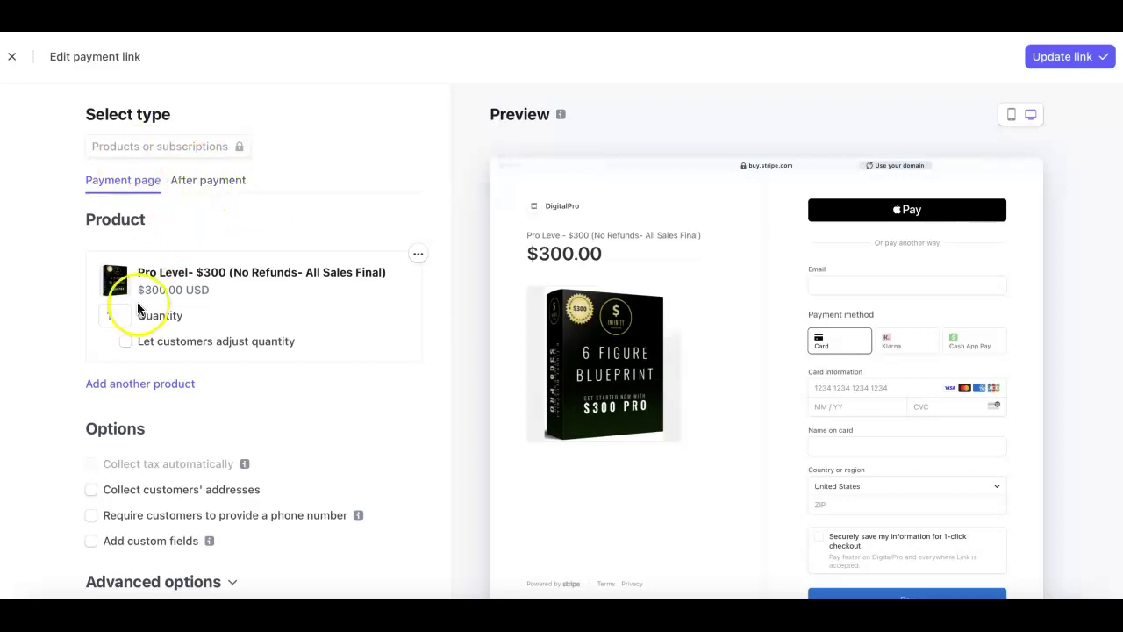
{"action": "left_click", "coordinate": [216, 182]}
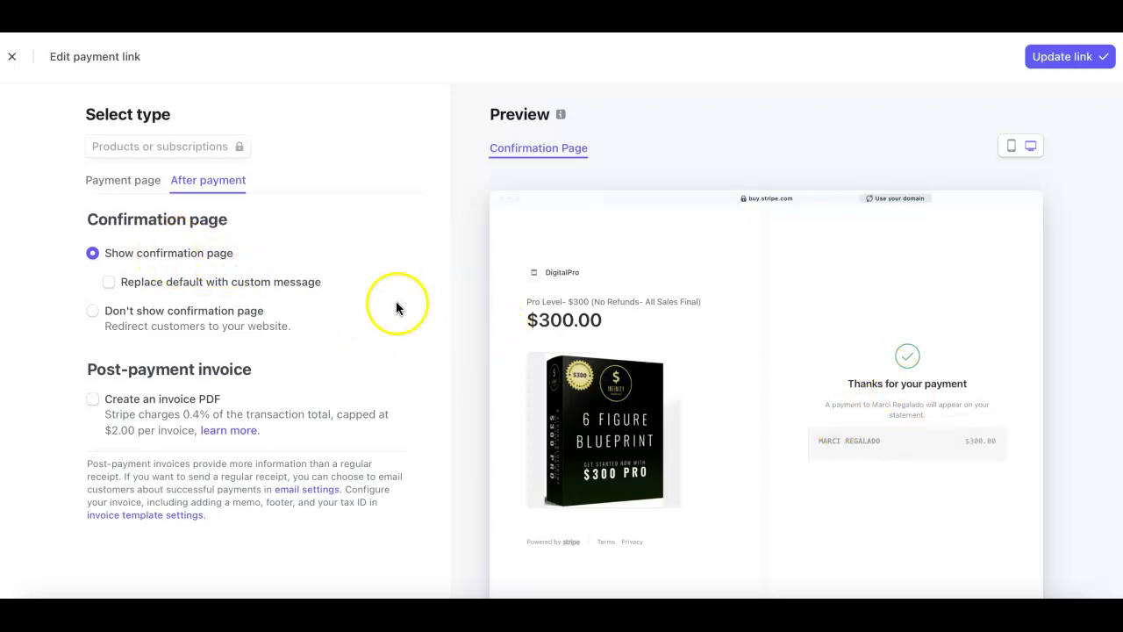
{"action": "left_click", "coordinate": [139, 318]}
{"action": "left_click", "coordinate": [182, 330]}
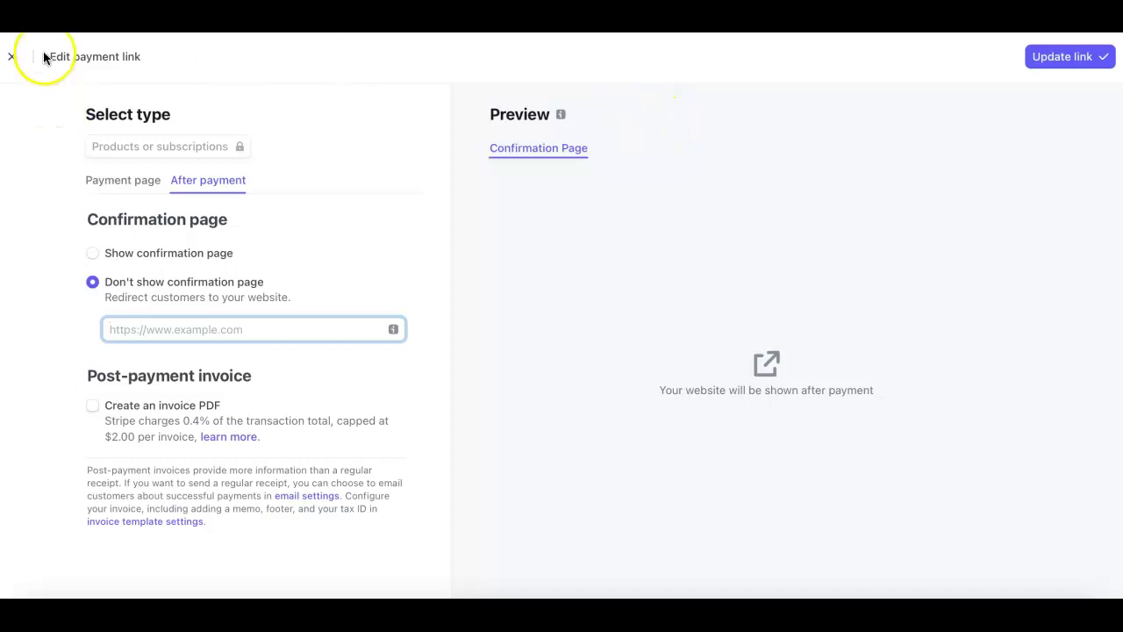
Step: Select the $300 Pro Membership URL in the ClickFunnels 'What To Do When Somebody Joins' lesson
{"action": "left_click", "coordinate": [128, 53]}
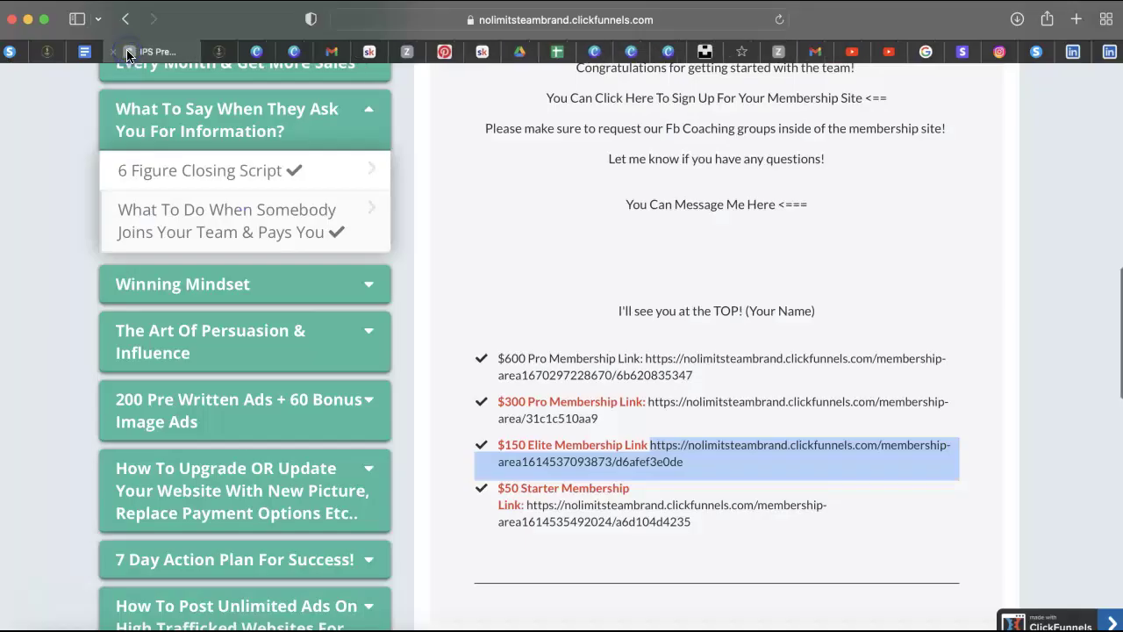
{"action": "left_click", "coordinate": [201, 272]}
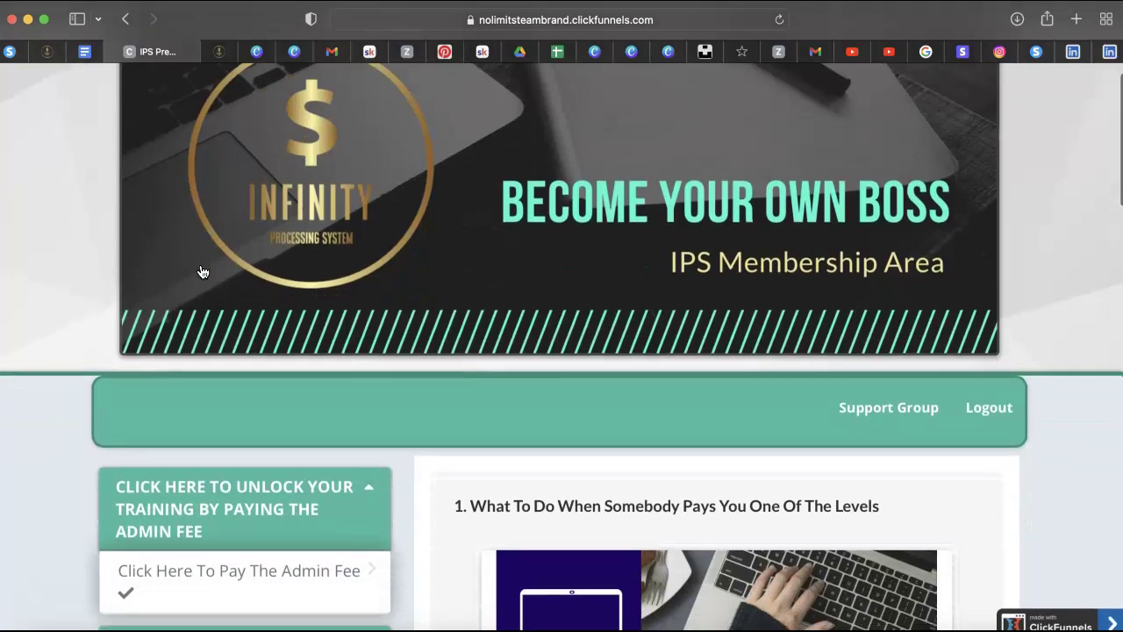
{"action": "scroll", "coordinate": [201, 271], "scroll_direction": "down", "scroll_amount": 3}
{"action": "scroll", "coordinate": [201, 272], "scroll_direction": "down", "scroll_amount": 2}
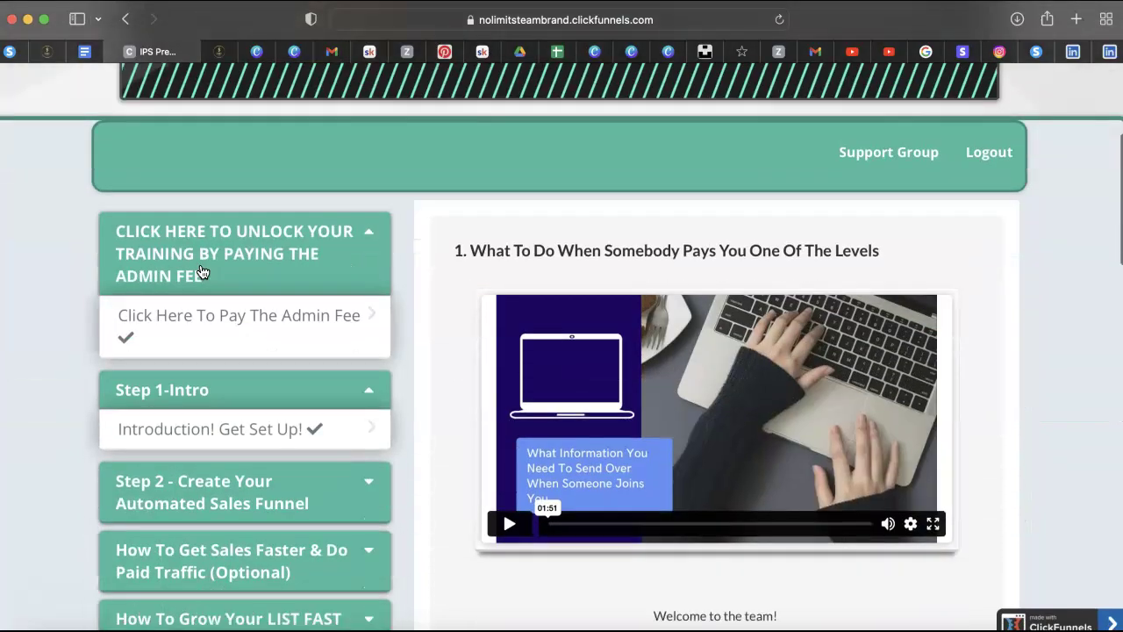
{"action": "scroll", "coordinate": [201, 271], "scroll_direction": "down", "scroll_amount": 5}
{"action": "scroll", "coordinate": [201, 271], "scroll_direction": "down", "scroll_amount": 1}
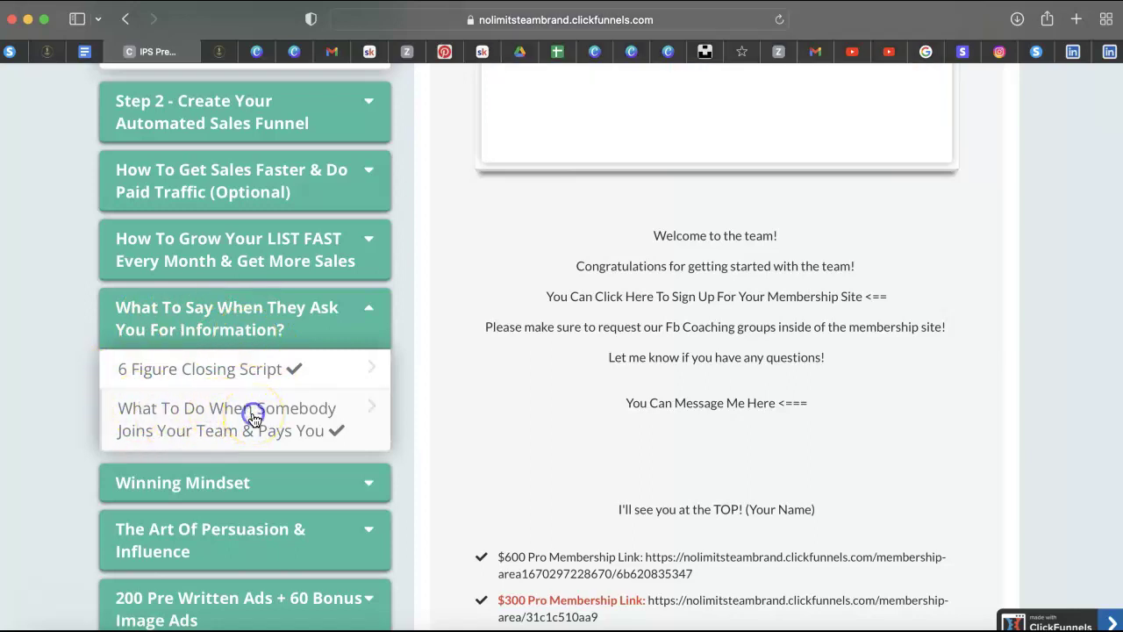
{"action": "scroll", "coordinate": [548, 498], "scroll_direction": "down", "scroll_amount": 5}
{"action": "scroll", "coordinate": [548, 498], "scroll_direction": "down", "scroll_amount": 1}
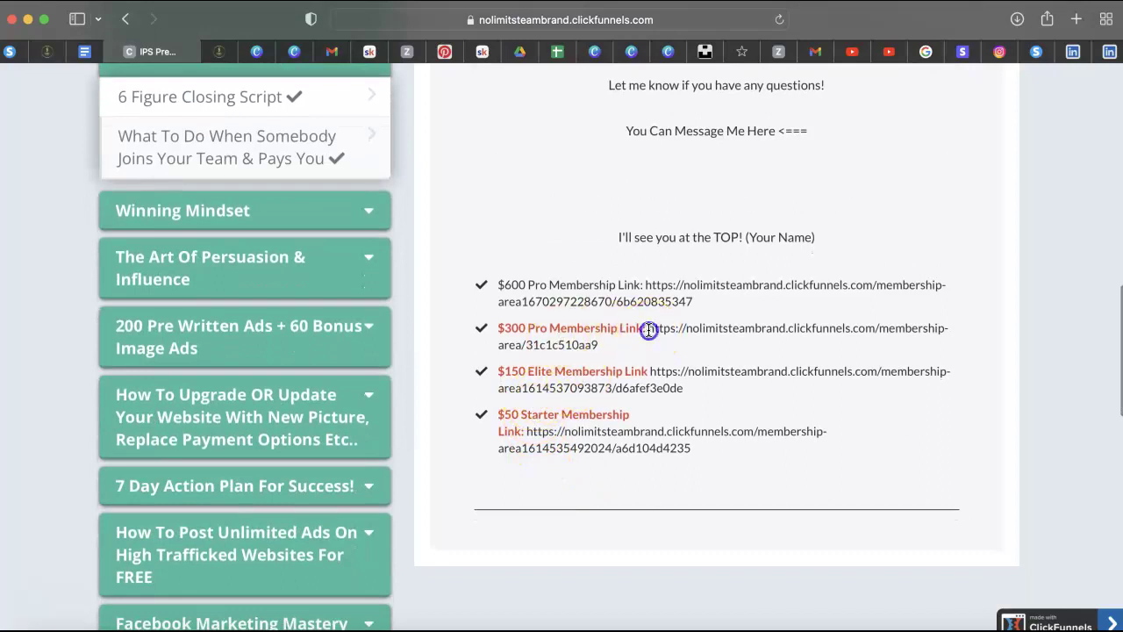
{"action": "left_click_drag", "start_coordinate": [649, 329], "coordinate": [656, 341]}
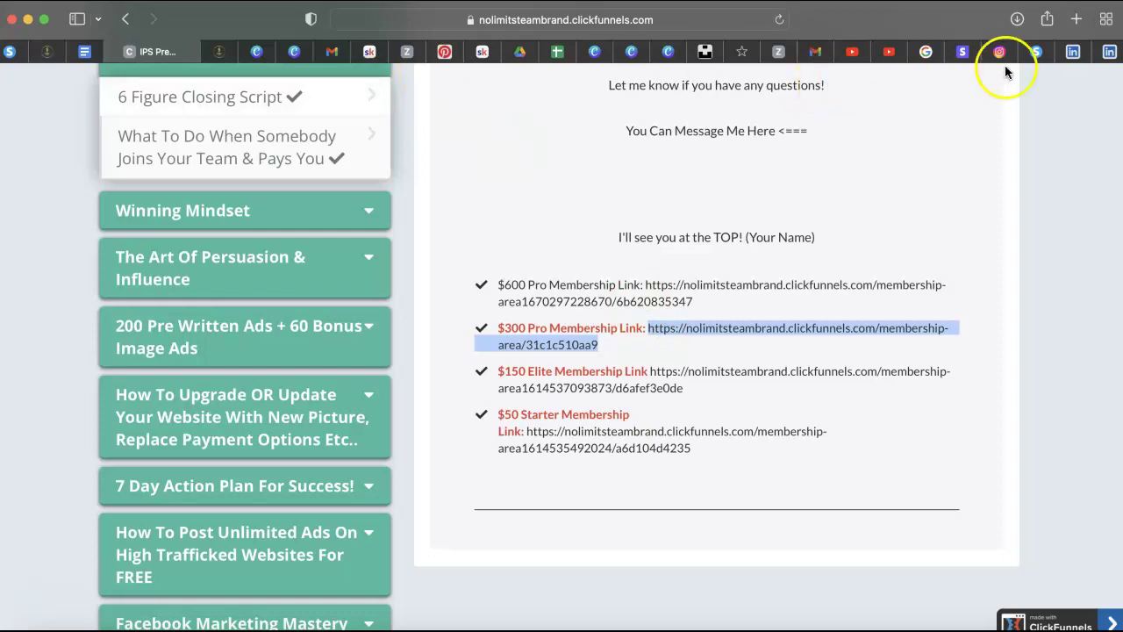
{"action": "left_click", "coordinate": [1043, 55]}
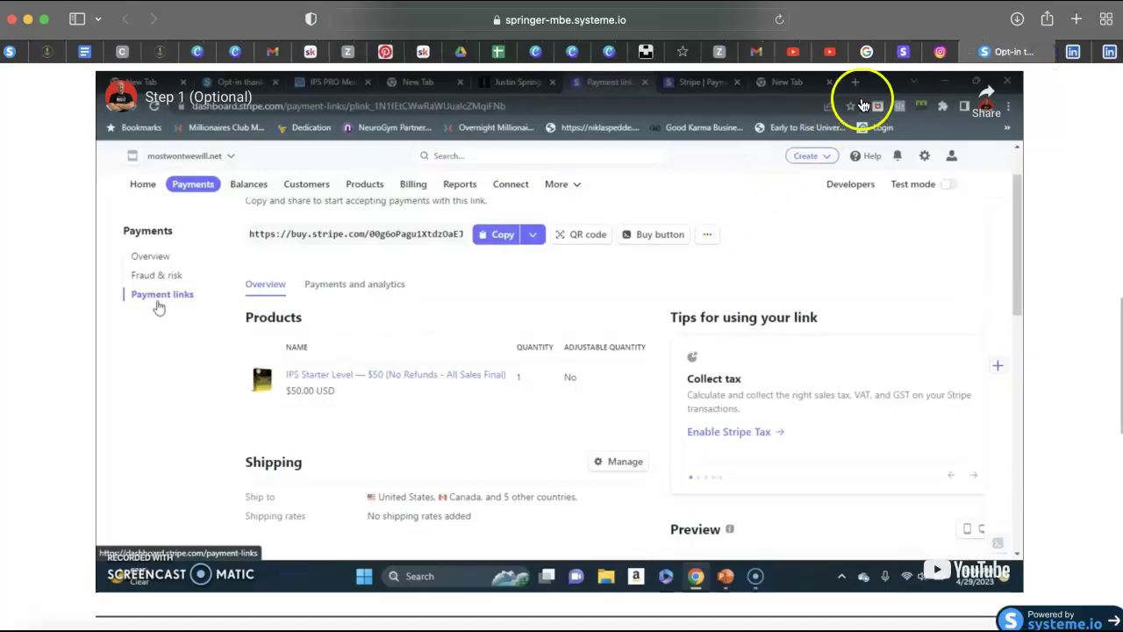
Step: Set the ClickFunnels $300 Pro membership URL as the redirect and update the link
{"action": "left_click", "coordinate": [903, 51]}
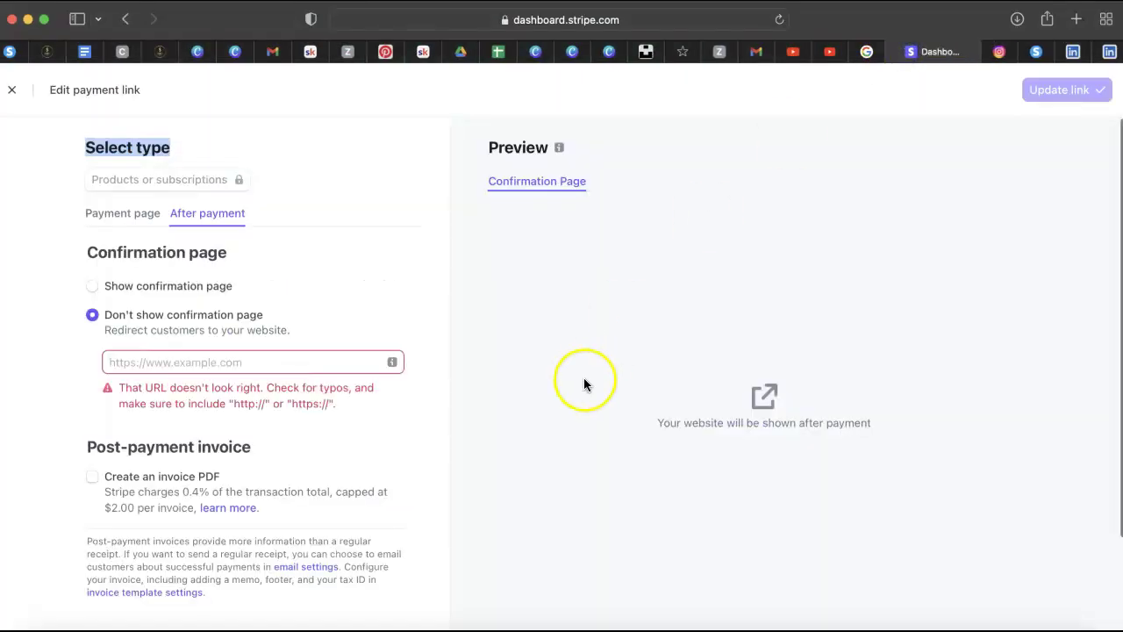
{"action": "left_click", "coordinate": [254, 368]}
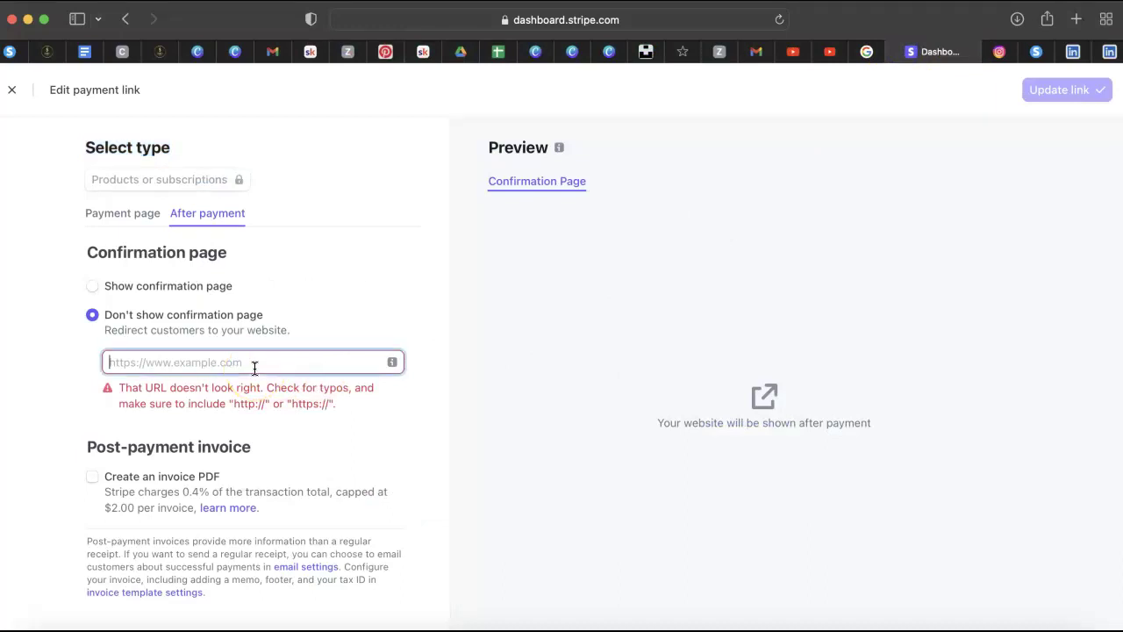
{"action": "key", "text": "super+v"}
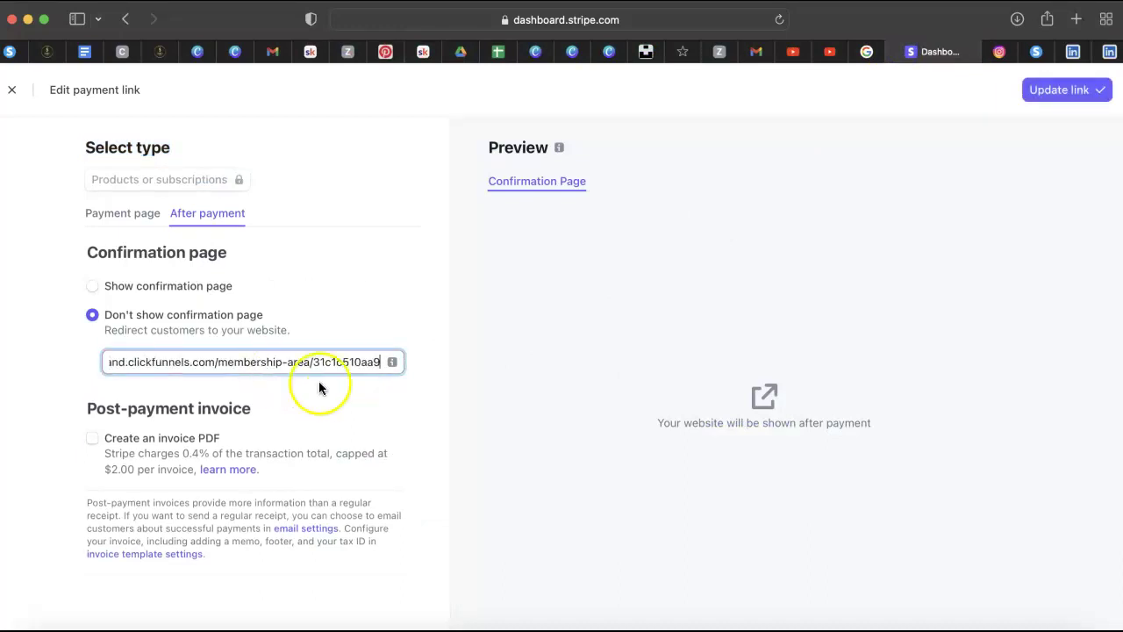
{"action": "left_click", "coordinate": [320, 384]}
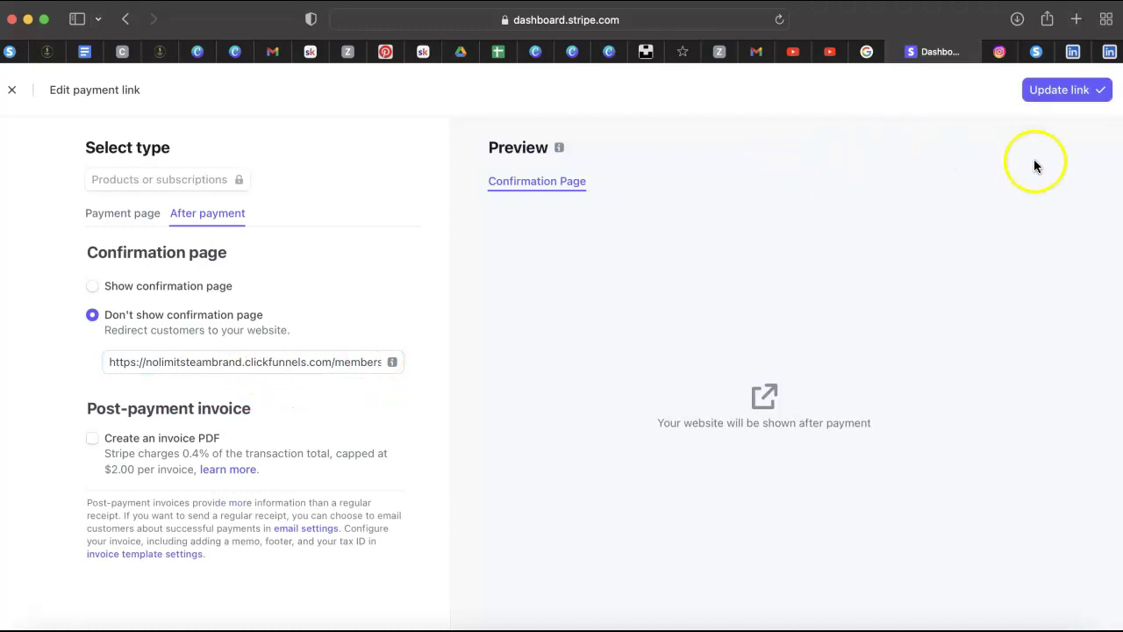
{"action": "left_click", "coordinate": [1072, 93]}
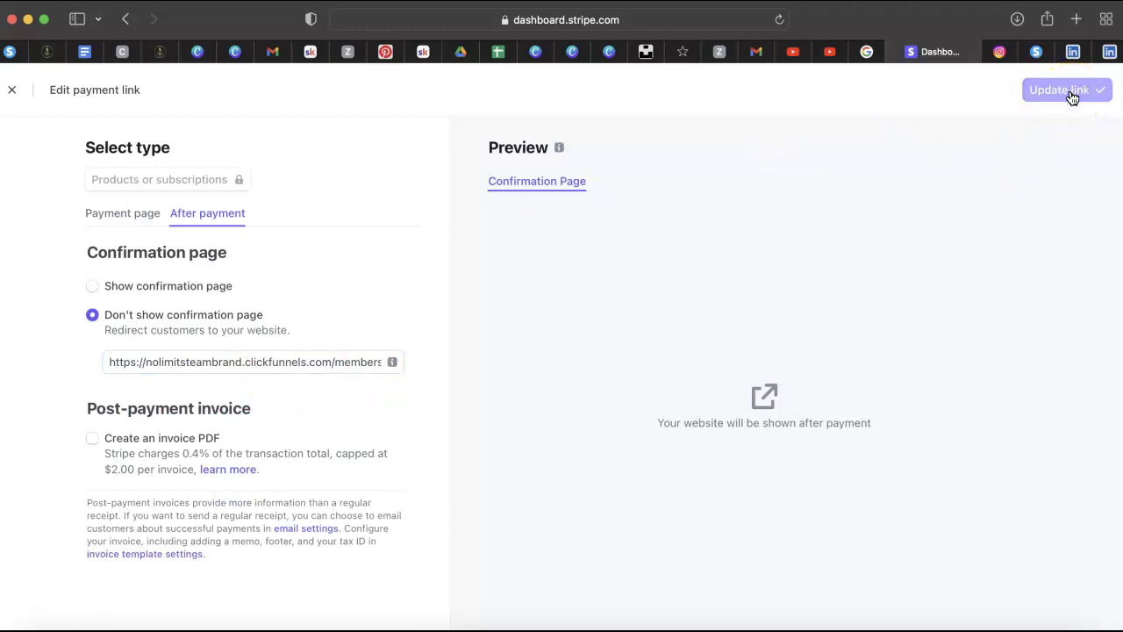
Step: Copy the Pro Level payment link's buy URL
{"action": "left_click", "coordinate": [619, 310]}
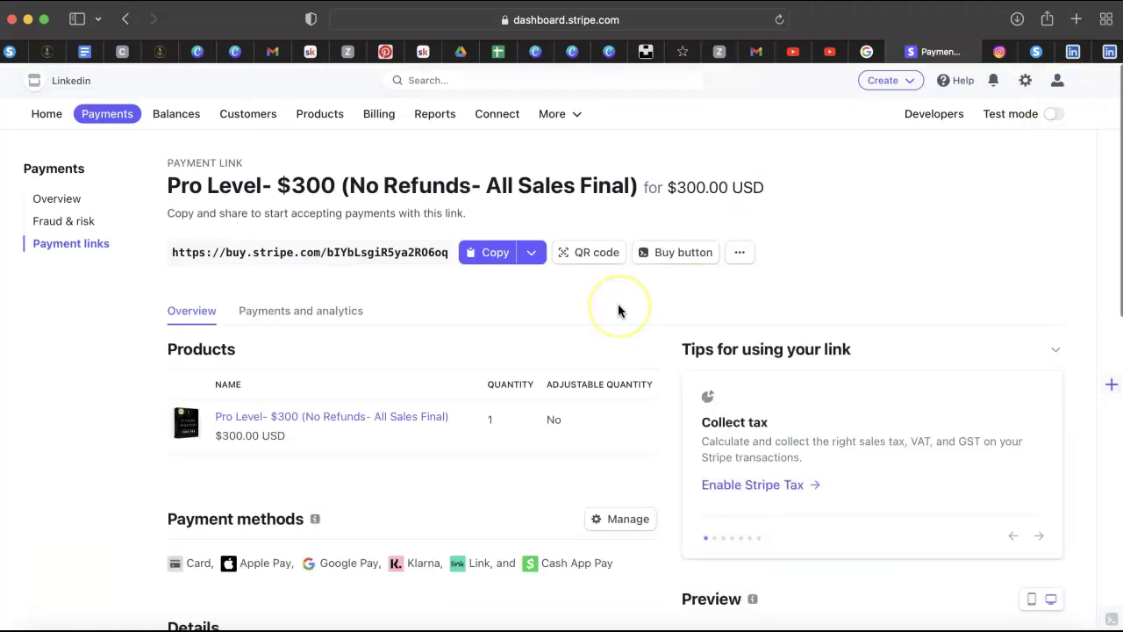
{"action": "scroll", "coordinate": [618, 303], "scroll_direction": "down", "scroll_amount": 1}
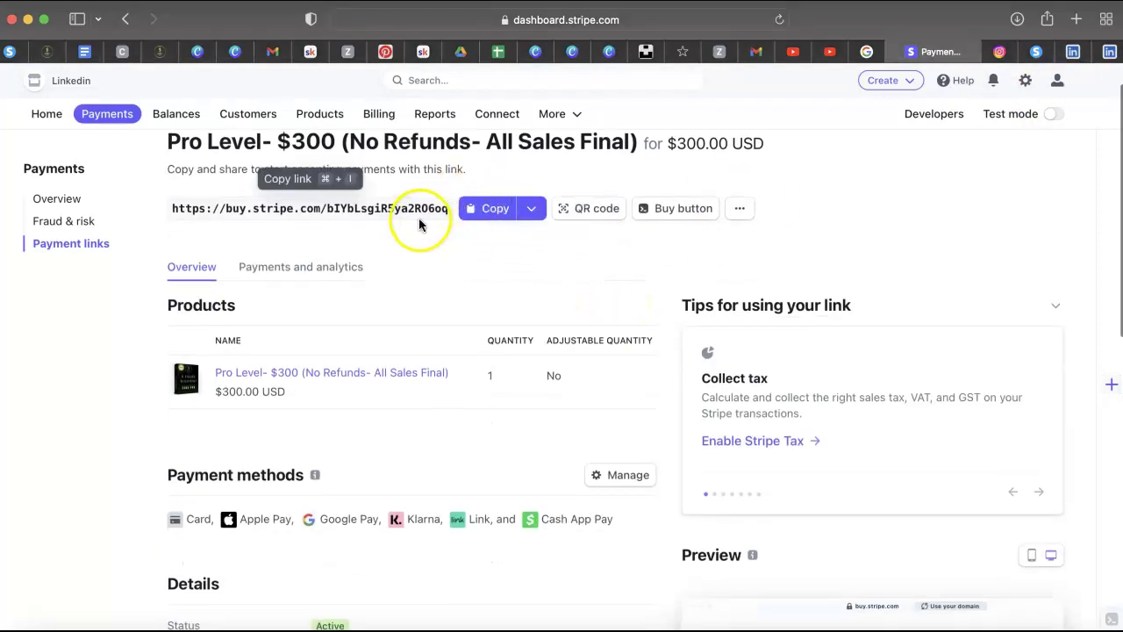
{"action": "left_click", "coordinate": [479, 211]}
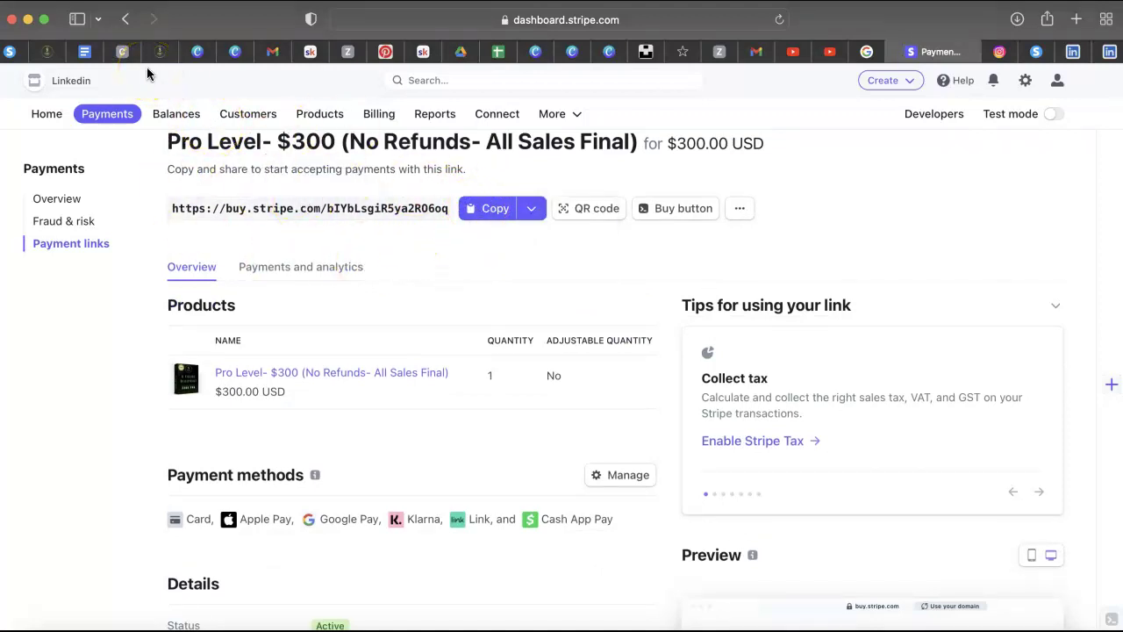
Step: Paste the $300 Pro Level buy link after the '$300:' label in the Stripe links doc
{"action": "left_click", "coordinate": [86, 54]}
{"action": "left_click", "coordinate": [363, 358]}
{"action": "key", "text": "super+v"}
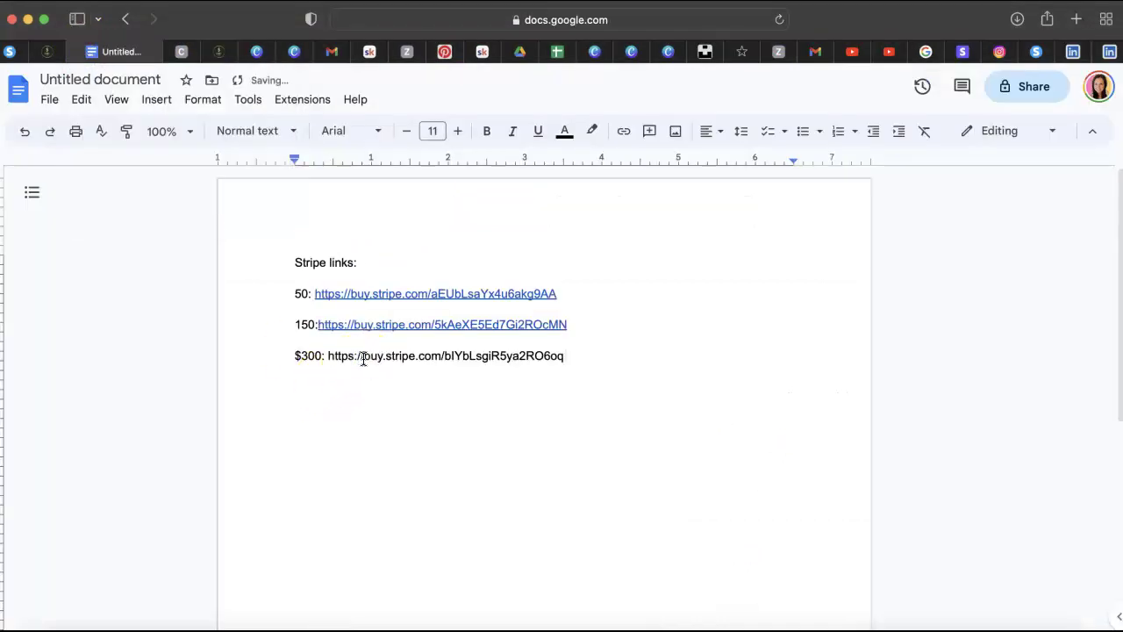
{"action": "key", "text": "Return"}
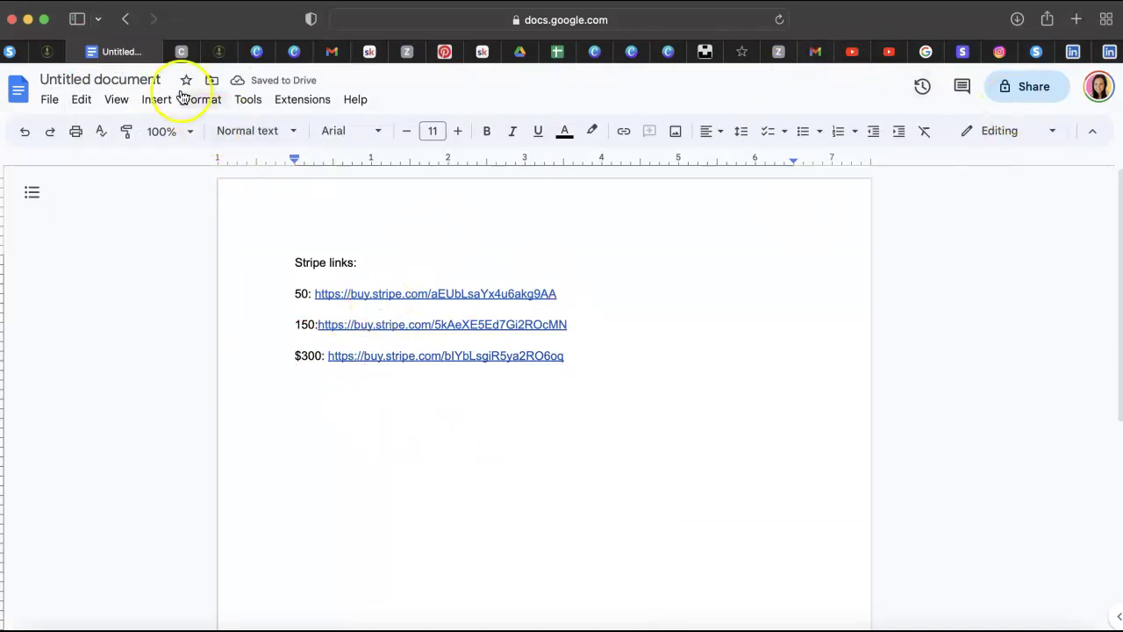
{"action": "left_click", "coordinate": [184, 52]}
Step: Open the Introduction! Get Set Up! lesson from the sidebar
{"action": "scroll", "coordinate": [264, 318], "scroll_direction": "up", "scroll_amount": 10}
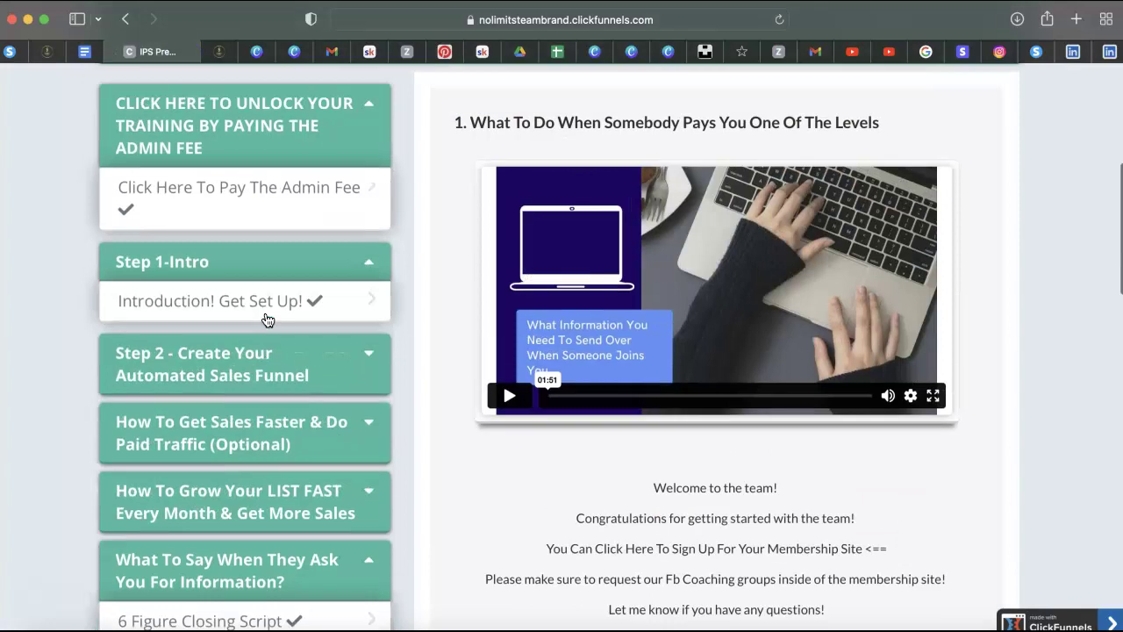
{"action": "scroll", "coordinate": [267, 320], "scroll_direction": "down", "scroll_amount": 2}
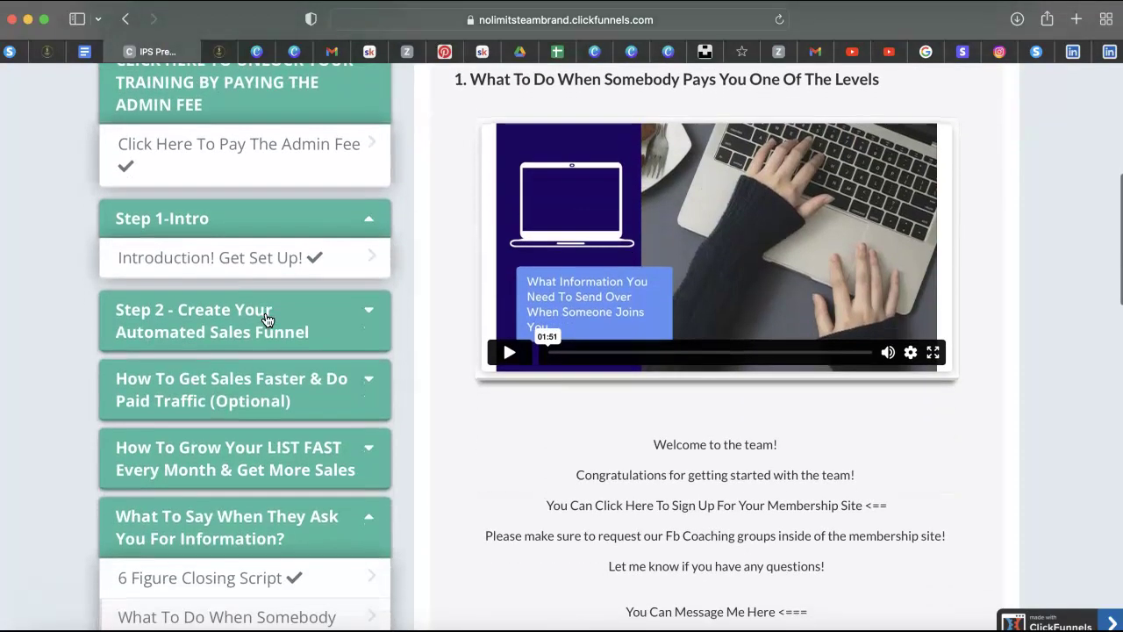
{"action": "scroll", "coordinate": [267, 320], "scroll_direction": "down", "scroll_amount": 3}
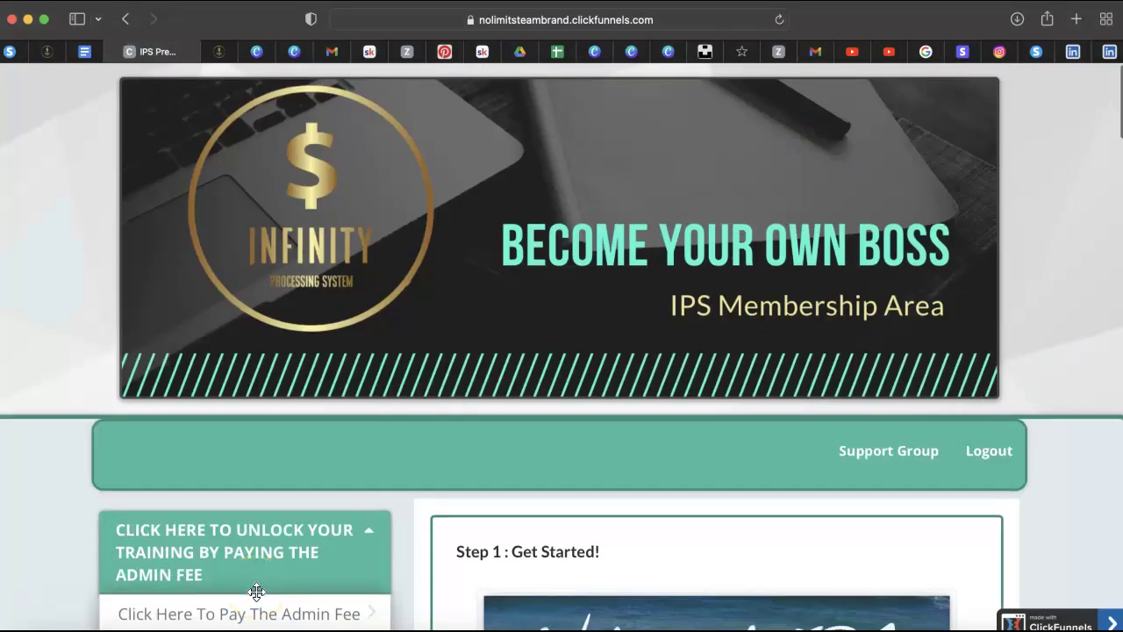
{"action": "scroll", "coordinate": [257, 591], "scroll_direction": "down", "scroll_amount": 3}
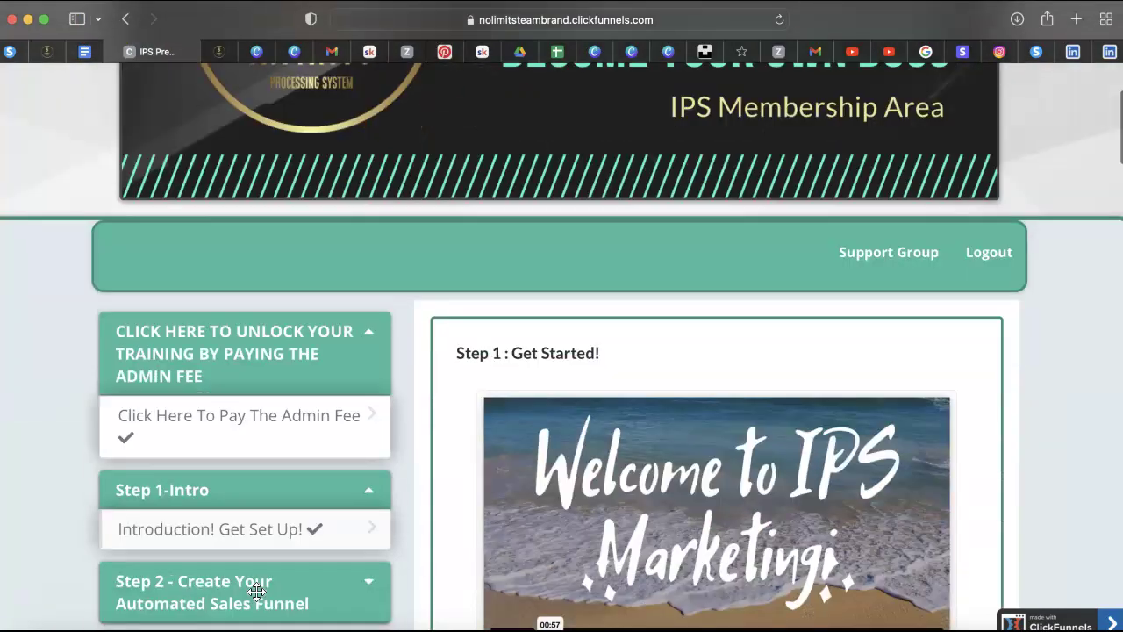
{"action": "scroll", "coordinate": [256, 592], "scroll_direction": "down", "scroll_amount": 3}
{"action": "scroll", "coordinate": [257, 592], "scroll_direction": "down", "scroll_amount": 2}
{"action": "scroll", "coordinate": [256, 592], "scroll_direction": "down", "scroll_amount": 1}
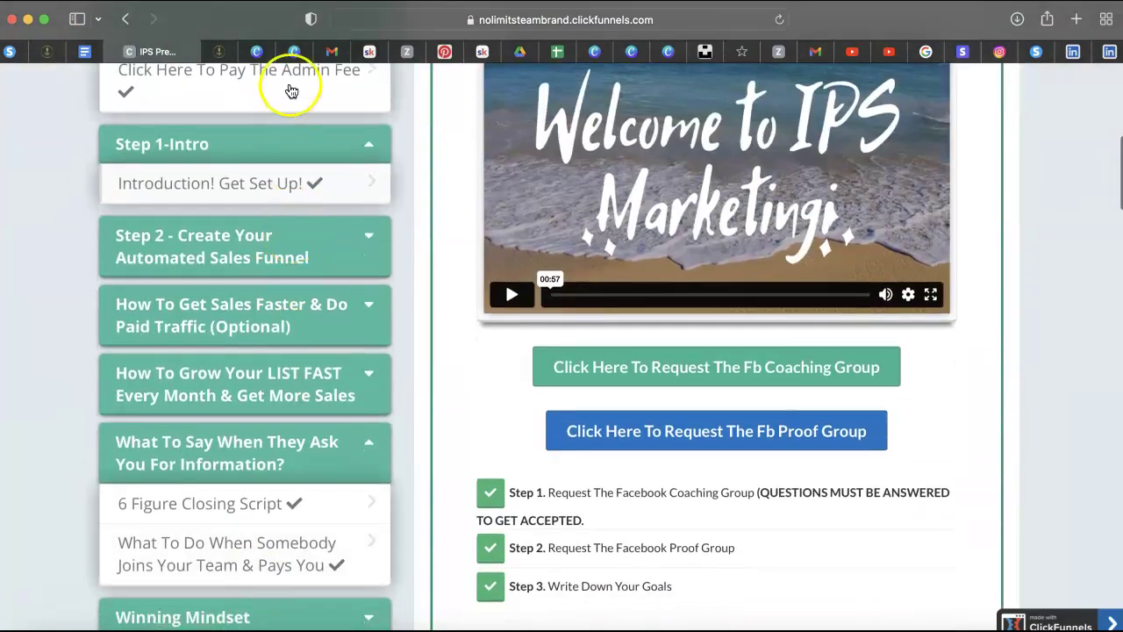
{"action": "left_click", "coordinate": [267, 181]}
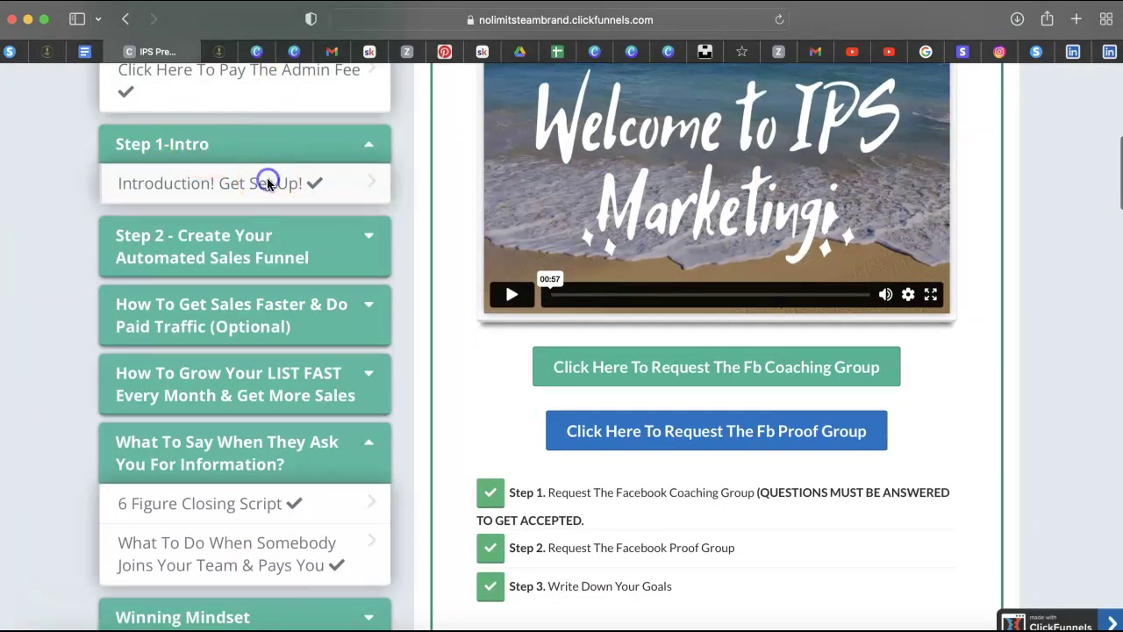
Step: Highlight Step 5's required items, then the Send Your Payment Buttons item
{"action": "scroll", "coordinate": [535, 251], "scroll_direction": "down", "scroll_amount": 3}
{"action": "scroll", "coordinate": [536, 251], "scroll_direction": "down", "scroll_amount": 5}
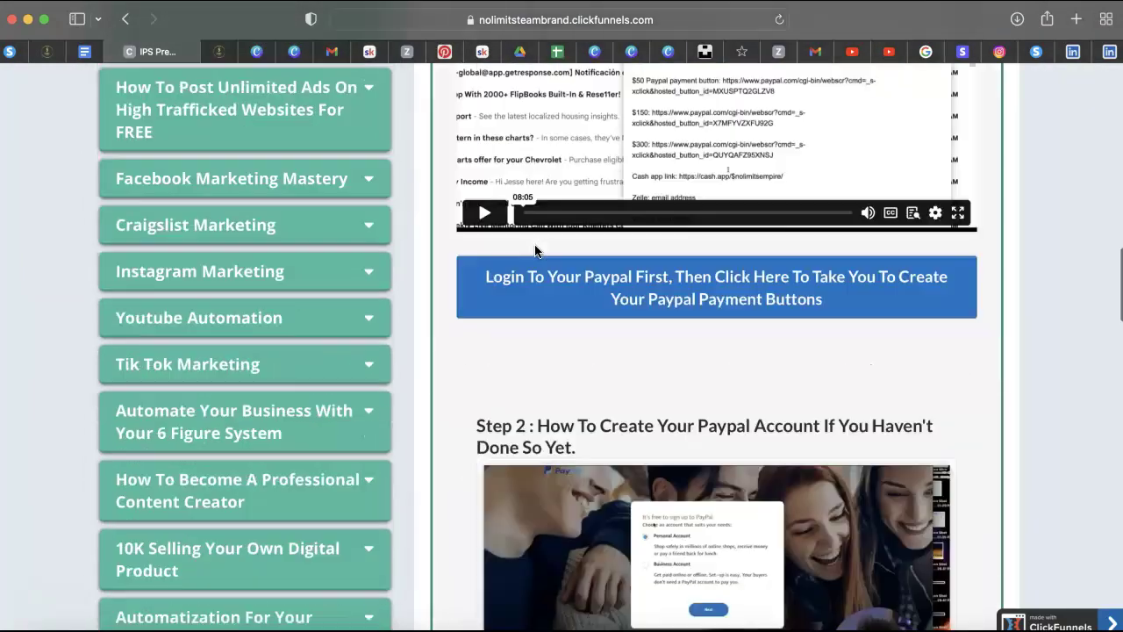
{"action": "scroll", "coordinate": [536, 251], "scroll_direction": "down", "scroll_amount": 1}
{"action": "scroll", "coordinate": [535, 251], "scroll_direction": "down", "scroll_amount": 3}
{"action": "scroll", "coordinate": [535, 251], "scroll_direction": "down", "scroll_amount": 5}
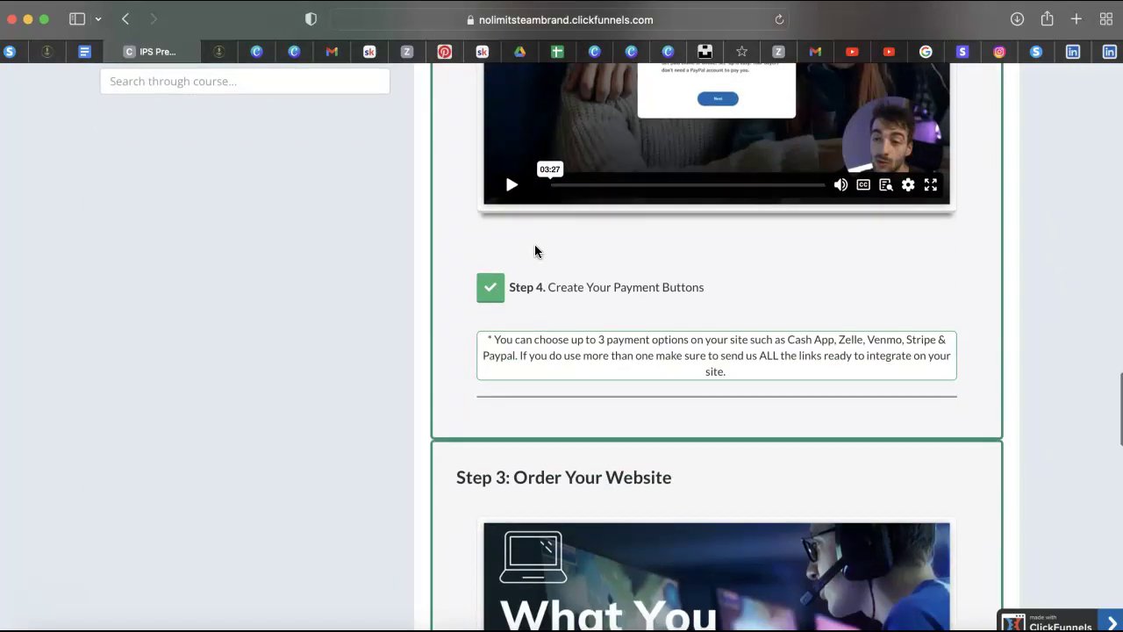
{"action": "scroll", "coordinate": [536, 251], "scroll_direction": "down", "scroll_amount": 5}
{"action": "scroll", "coordinate": [536, 251], "scroll_direction": "down", "scroll_amount": 8}
{"action": "scroll", "coordinate": [535, 244], "scroll_direction": "down", "scroll_amount": 5}
{"action": "scroll", "coordinate": [535, 244], "scroll_direction": "down", "scroll_amount": 2}
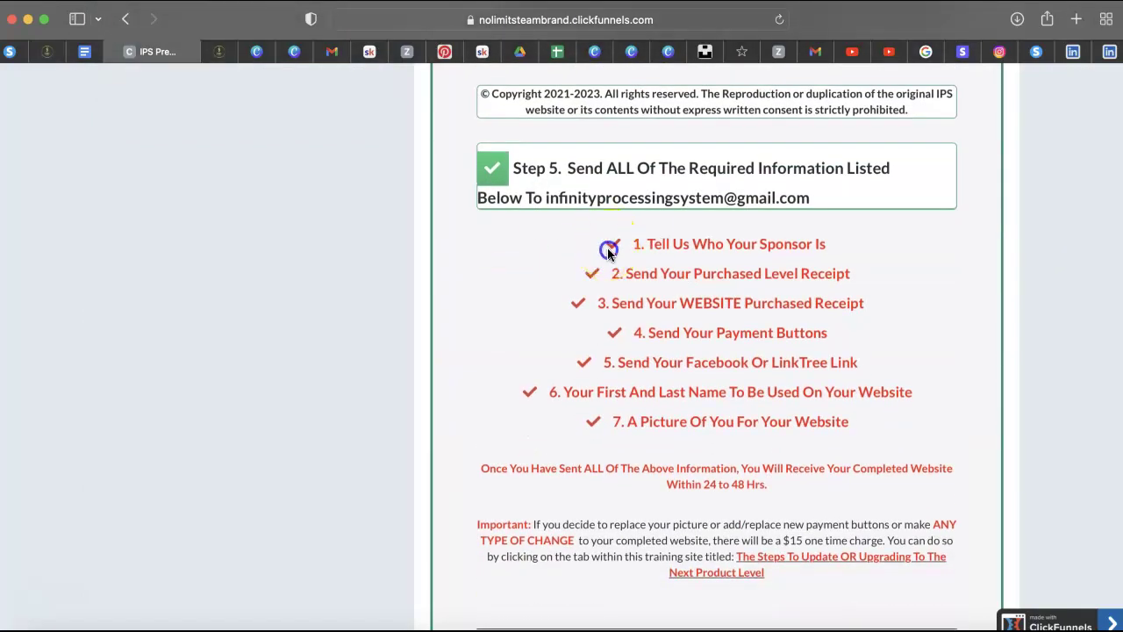
{"action": "left_click_drag", "start_coordinate": [608, 248], "coordinate": [722, 447]}
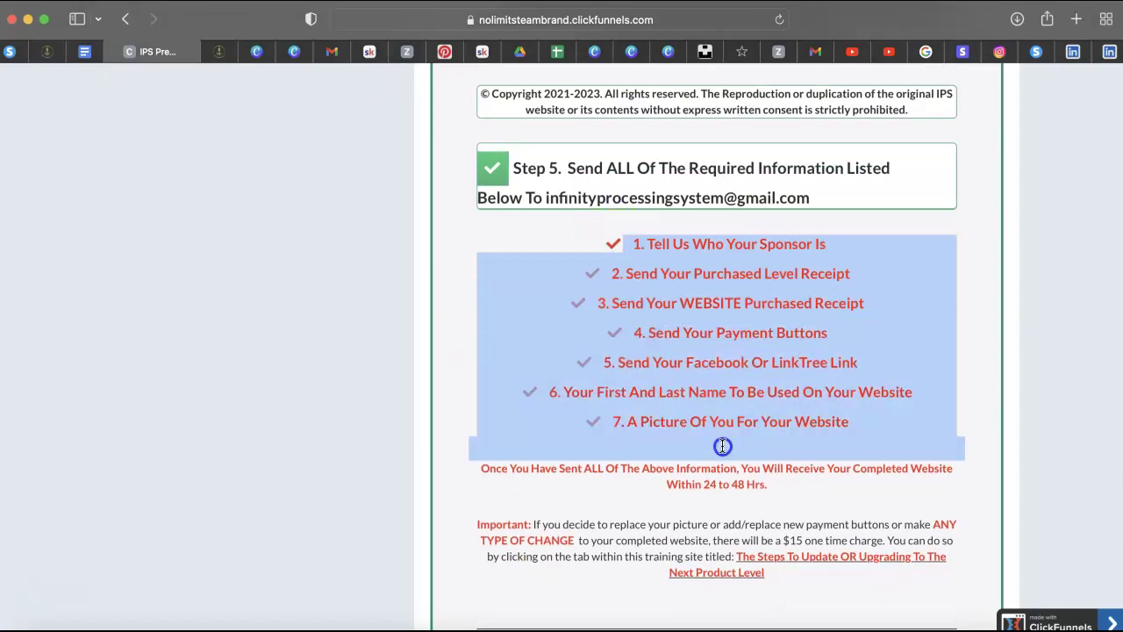
{"action": "left_click", "coordinate": [607, 240]}
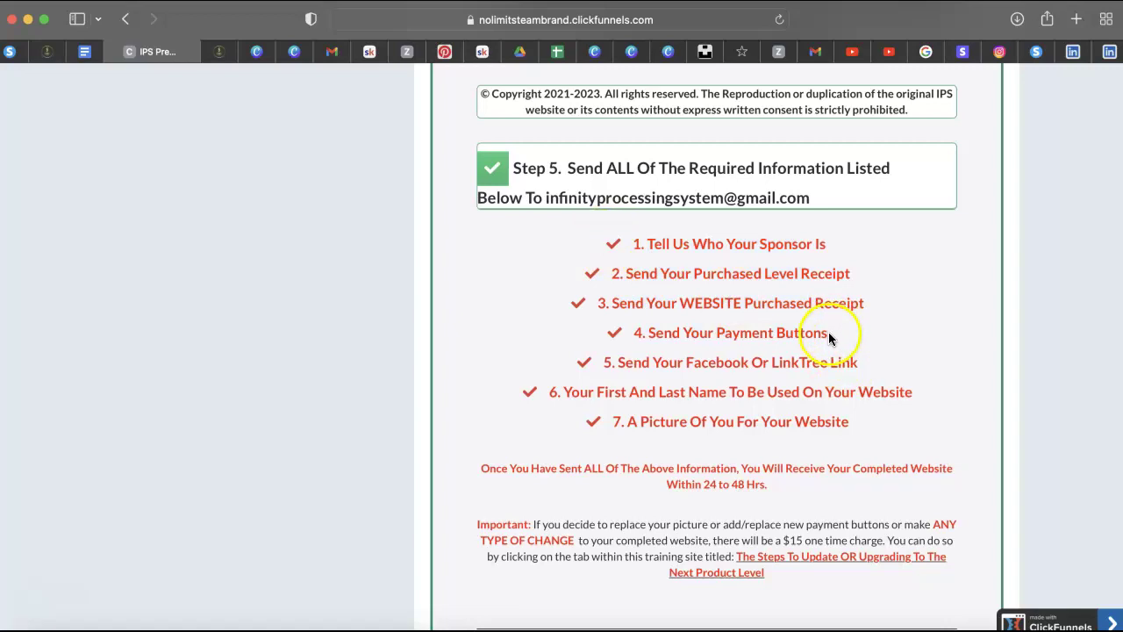
{"action": "left_click_drag", "start_coordinate": [828, 333], "coordinate": [634, 332]}
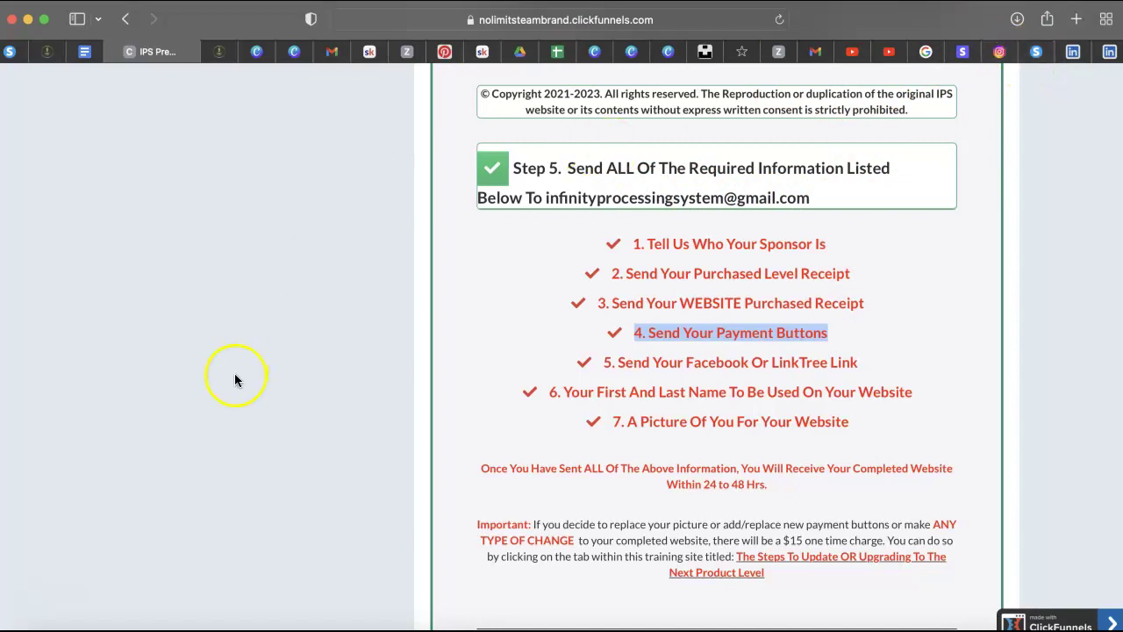
Step: Return to Stripe and open Payment links to check the active Pro $300, Elite $150 and Starter $50 links
{"action": "left_click", "coordinate": [963, 51]}
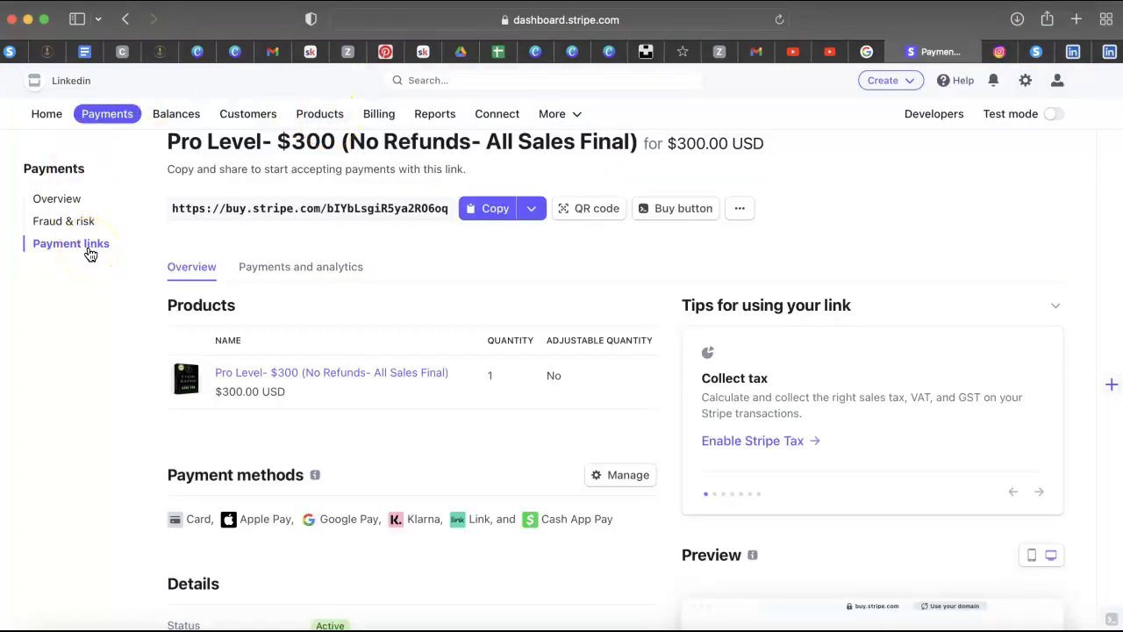
{"action": "scroll", "coordinate": [90, 254], "scroll_direction": "up", "scroll_amount": 1}
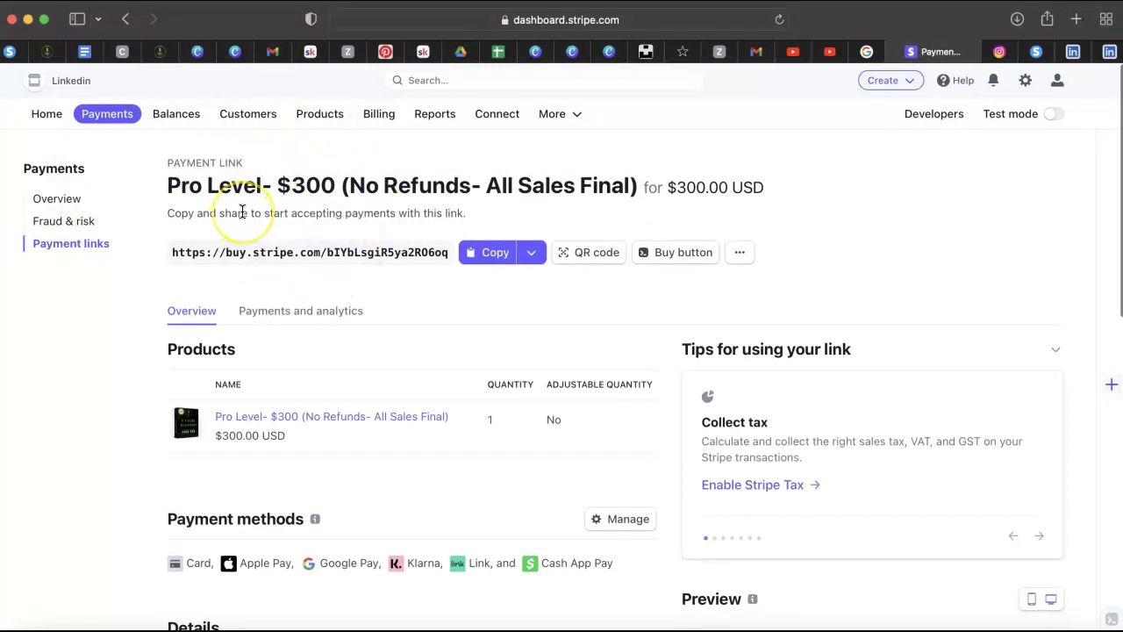
{"action": "left_click", "coordinate": [64, 244]}
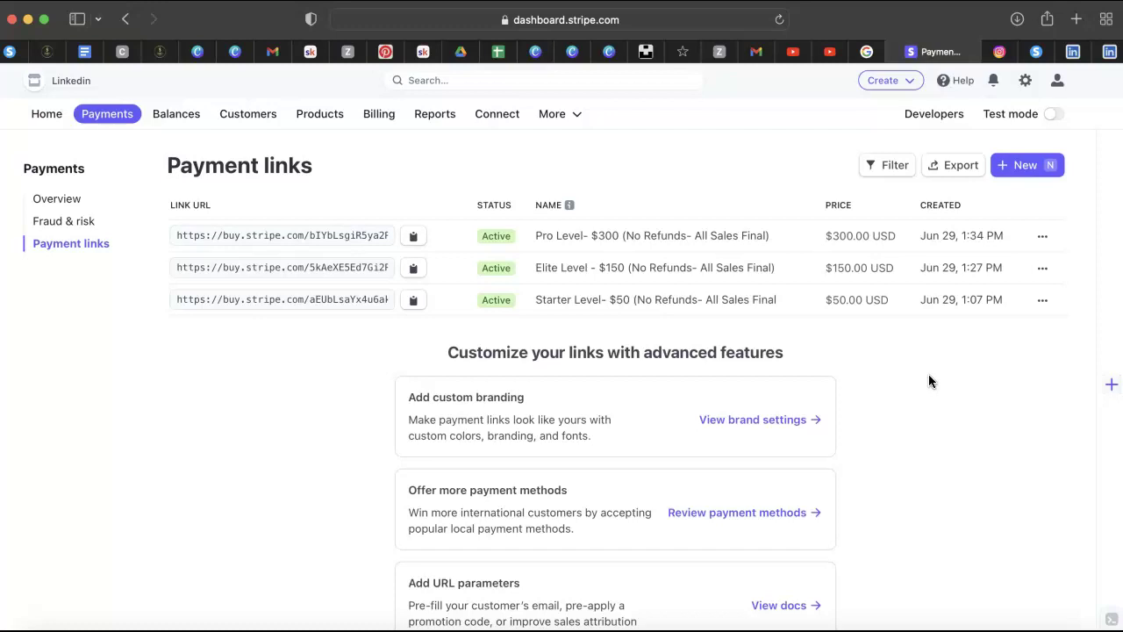
{"action": "left_click", "coordinate": [773, 174]}
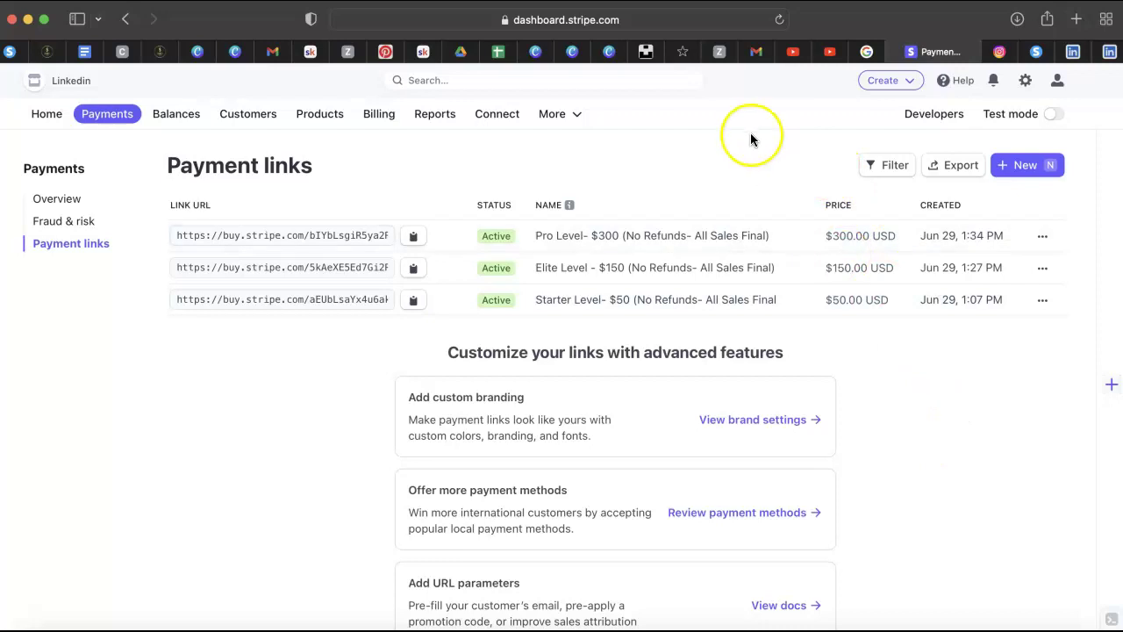
{"action": "left_click", "coordinate": [738, 173]}
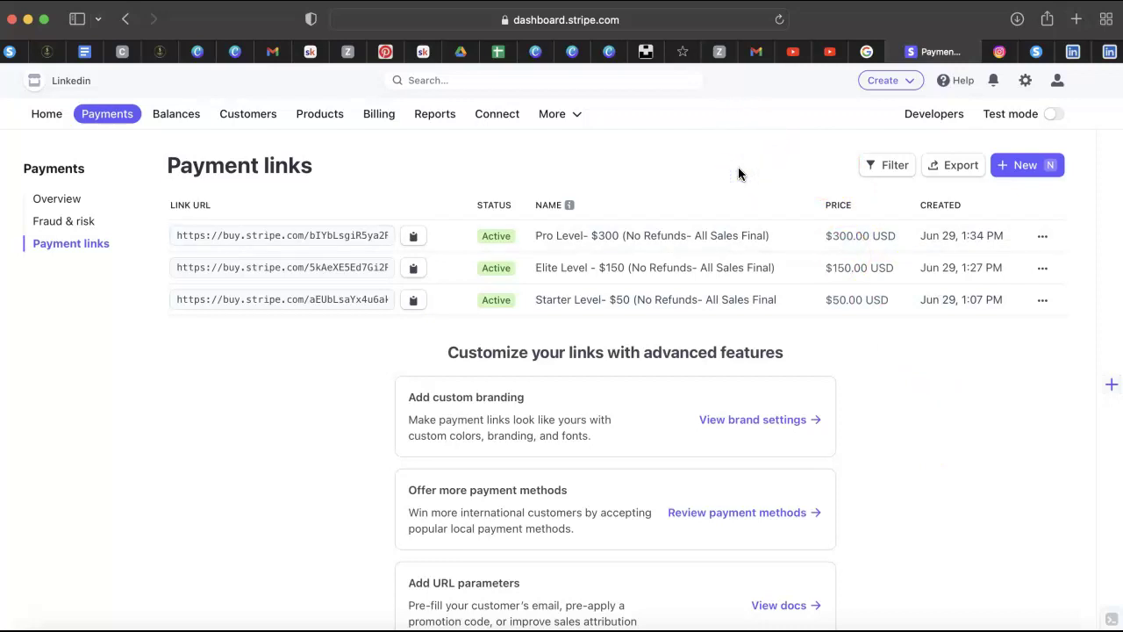